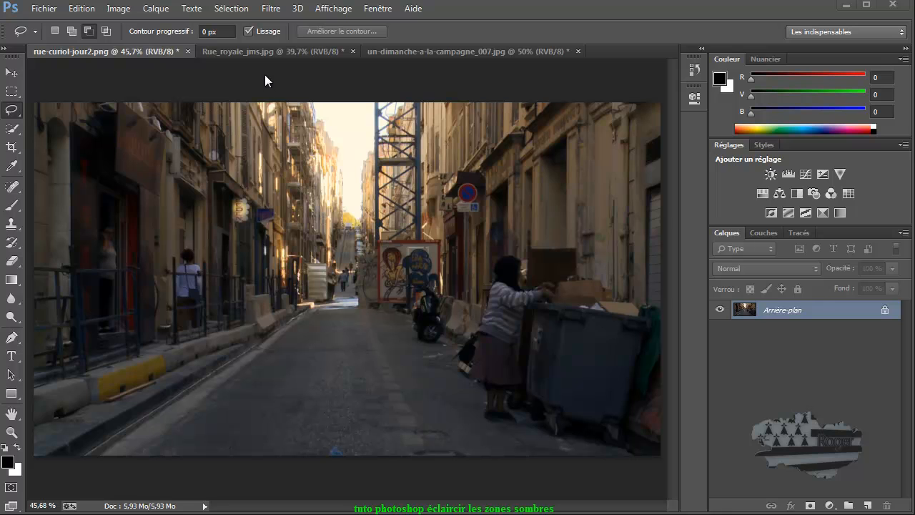
# Look over the photos Rue_royale_jms.jpg and un-dimanche-a-la-campagne_007.jpg, and return to rue-curiol-jour2.png.
pyautogui.click(273, 52)
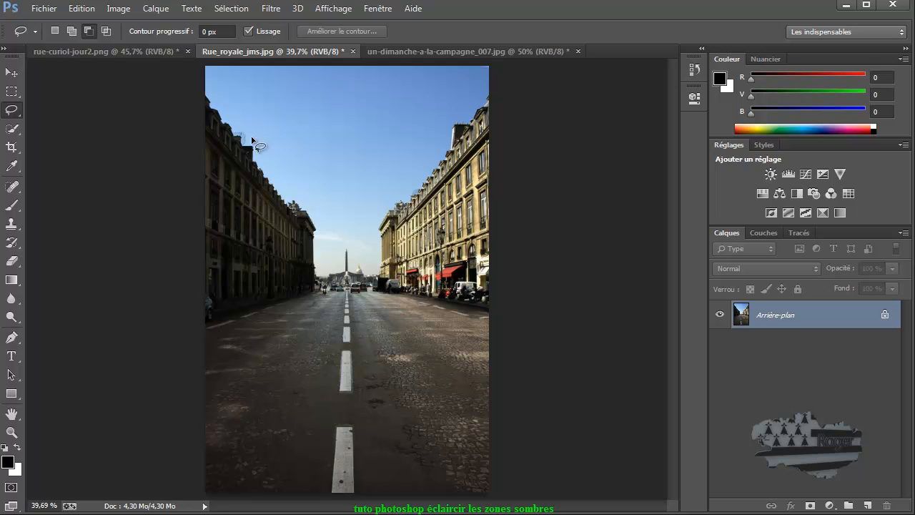
pyautogui.click(424, 48)
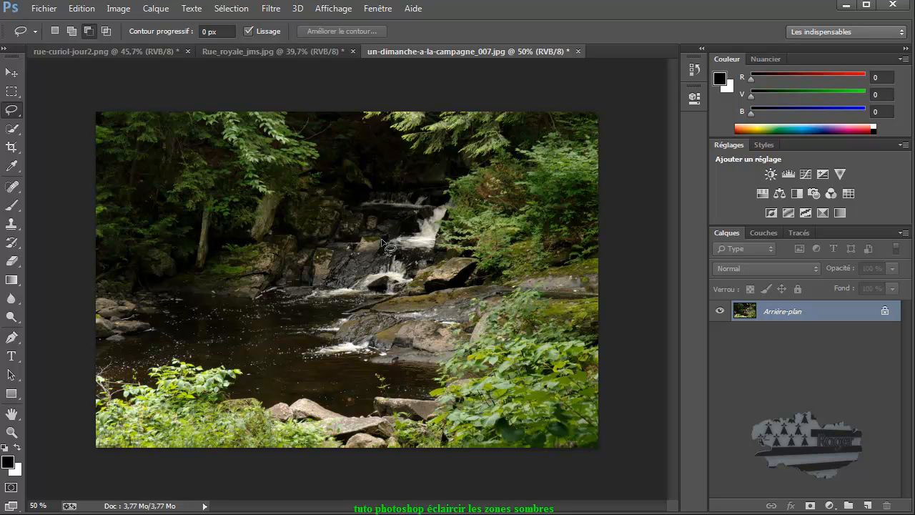
pyautogui.click(151, 52)
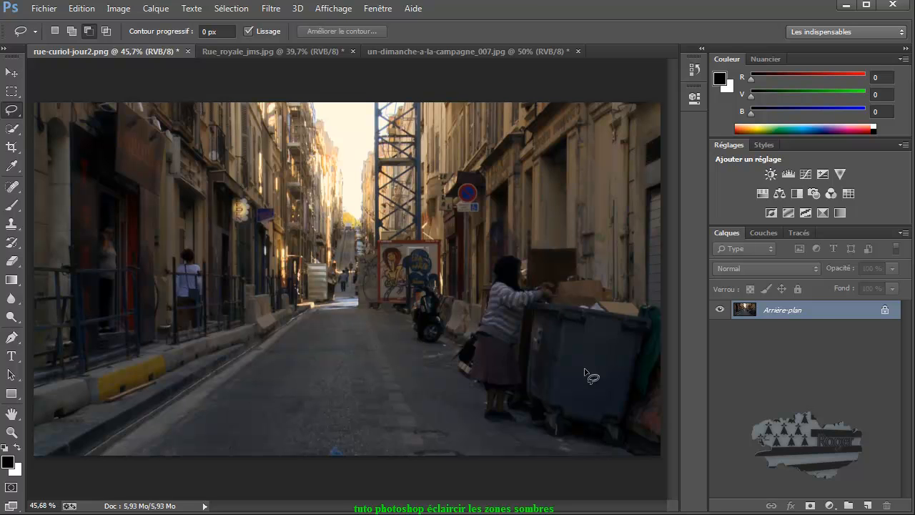
# Duplicate the Arrière-plan layer and apply a Threshold (Seuil) adjustment of about 94 to the copy.
pyautogui.moveTo(820, 311); pyautogui.dragTo(868, 506)
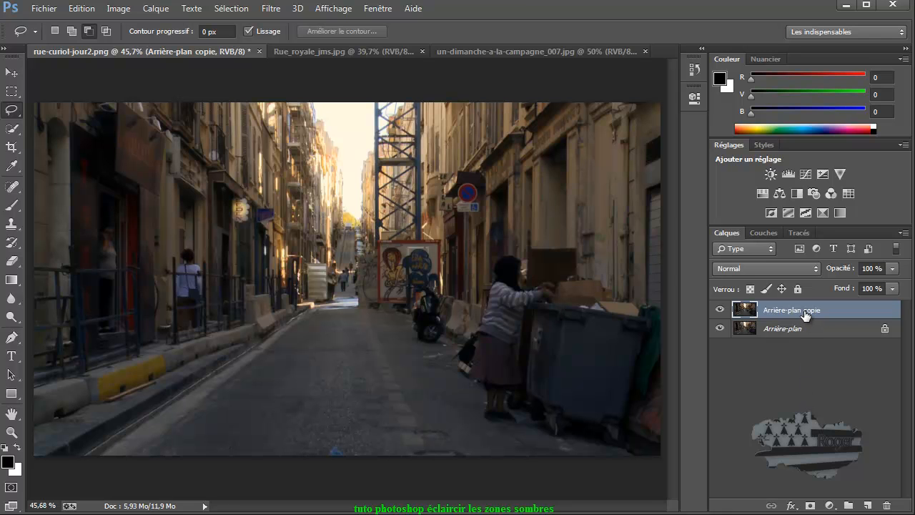
pyautogui.click(119, 9)
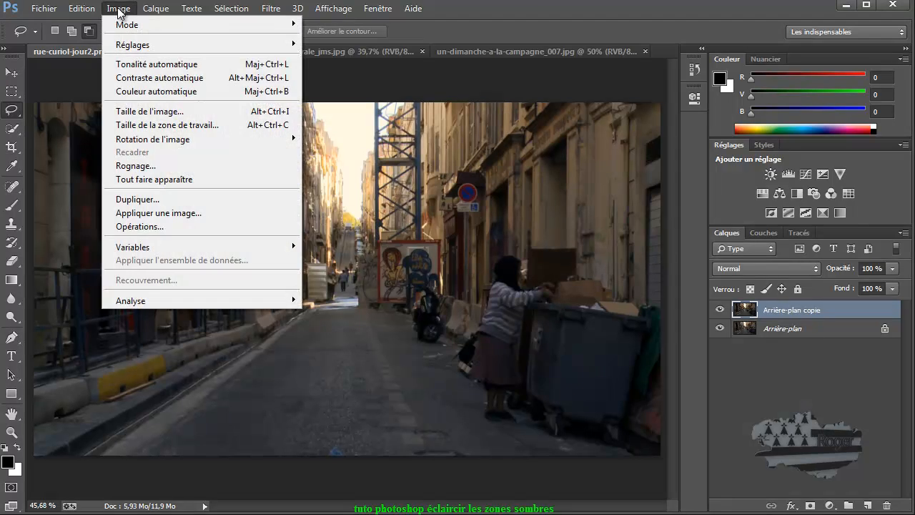
pyautogui.moveTo(143, 47)
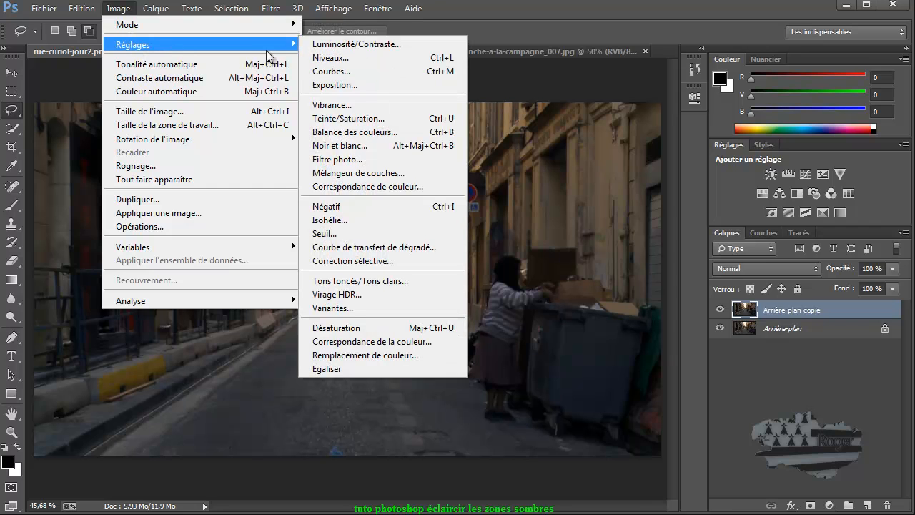
pyautogui.click(357, 233)
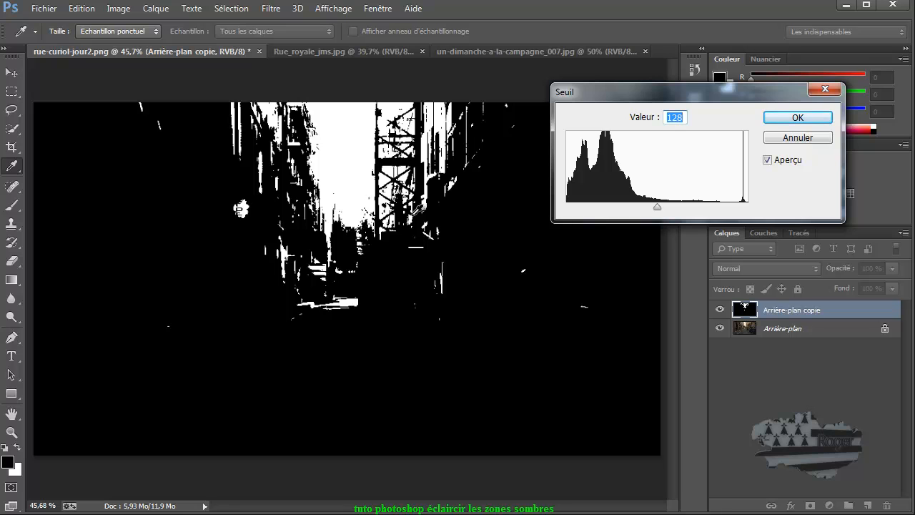
pyautogui.moveTo(658, 211); pyautogui.dragTo(633, 222)
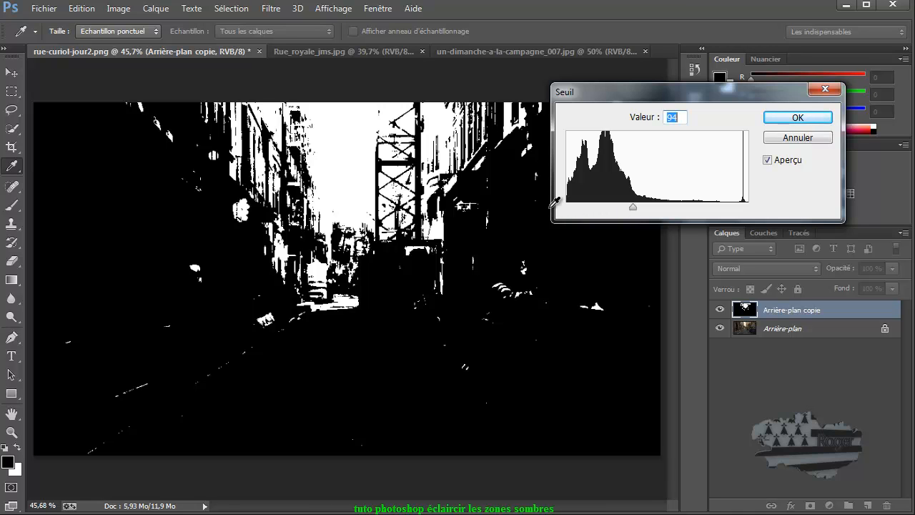
pyautogui.click(797, 120)
pyautogui.press('l')
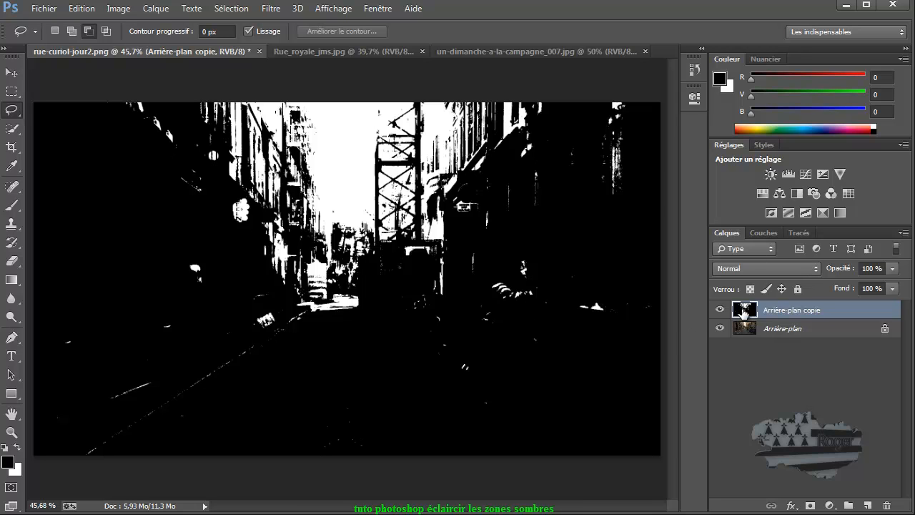
# Inspect the colour channels of the threshold copy by switching the Rouge and Vert channels off and on.
pyautogui.click(764, 233)
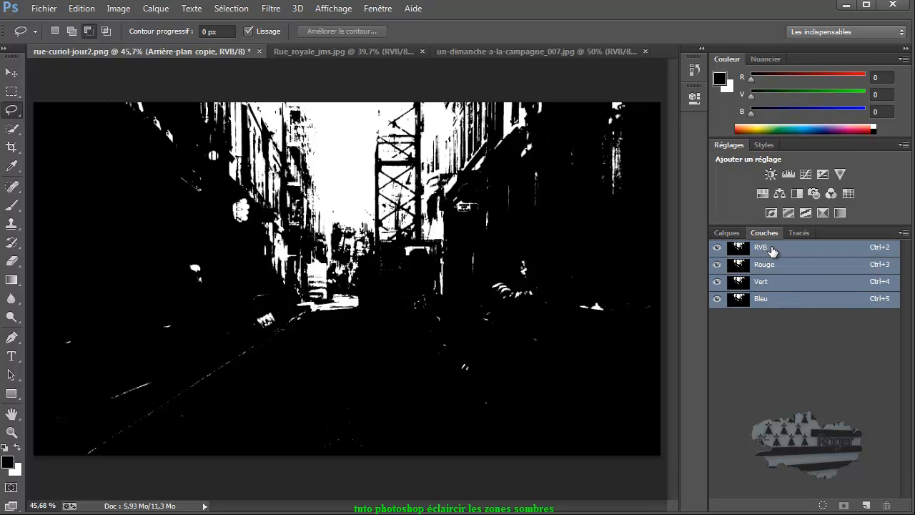
pyautogui.click(718, 265)
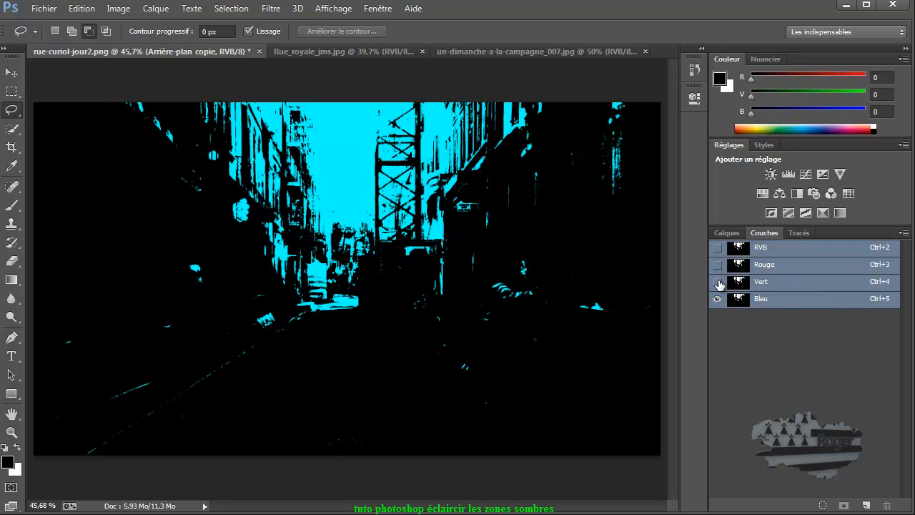
pyautogui.click(716, 281)
pyautogui.click(717, 281)
pyautogui.click(717, 264)
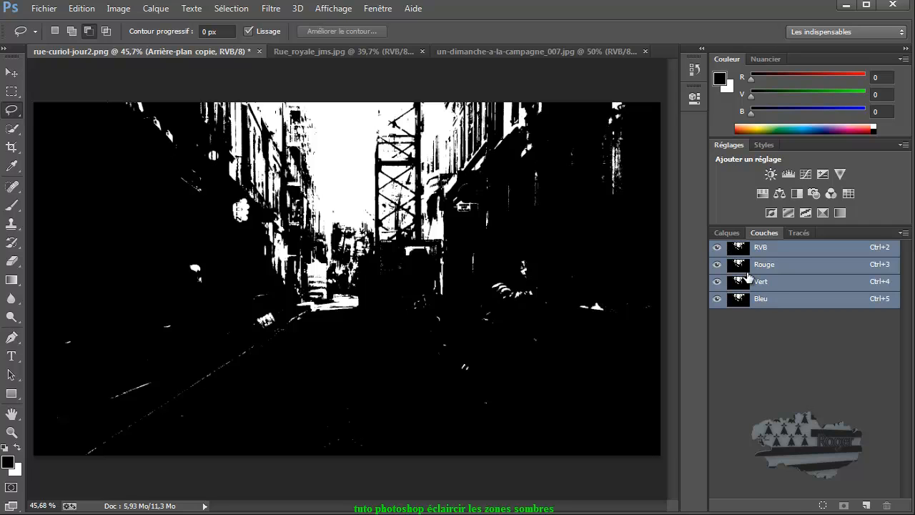
# Hide the Arrière-plan layer and load the threshold copy's RVB channel as a selection.
pyautogui.click(727, 233)
pyautogui.click(720, 328)
pyautogui.click(760, 233)
pyautogui.click(716, 264)
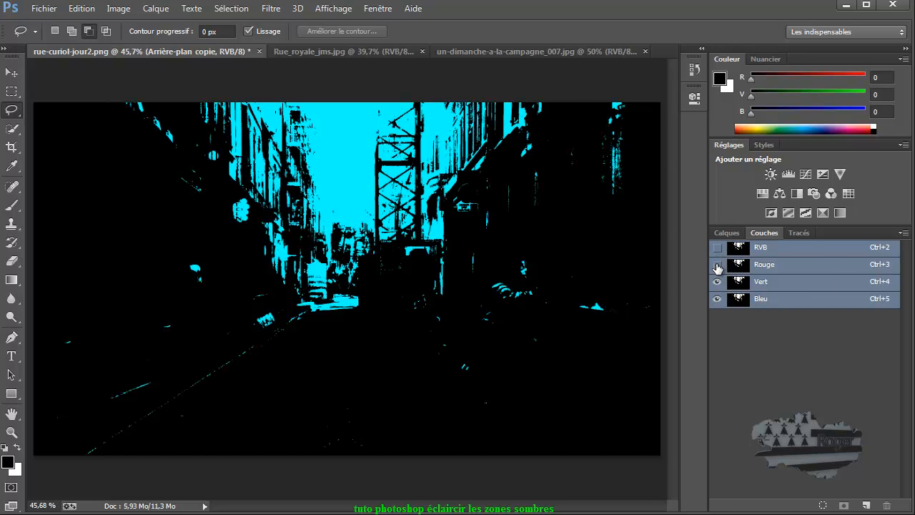
pyautogui.click(717, 265)
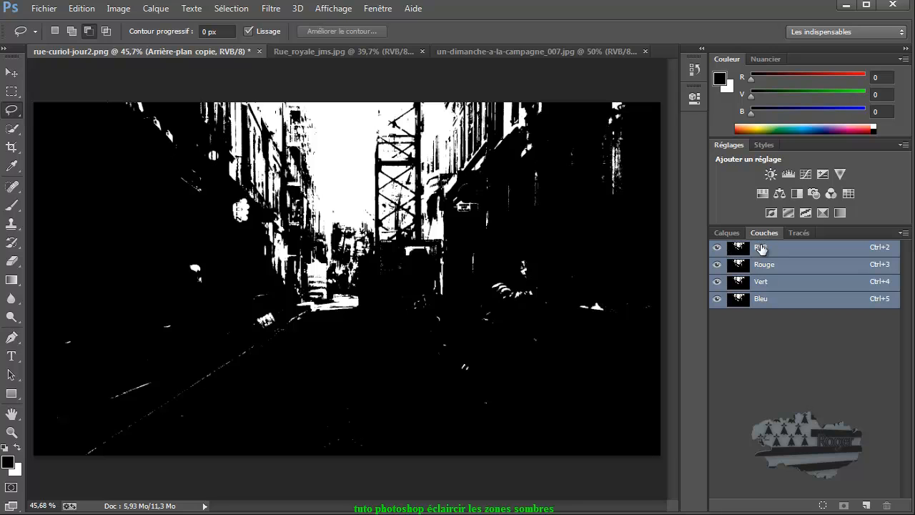
pyautogui.click(824, 506)
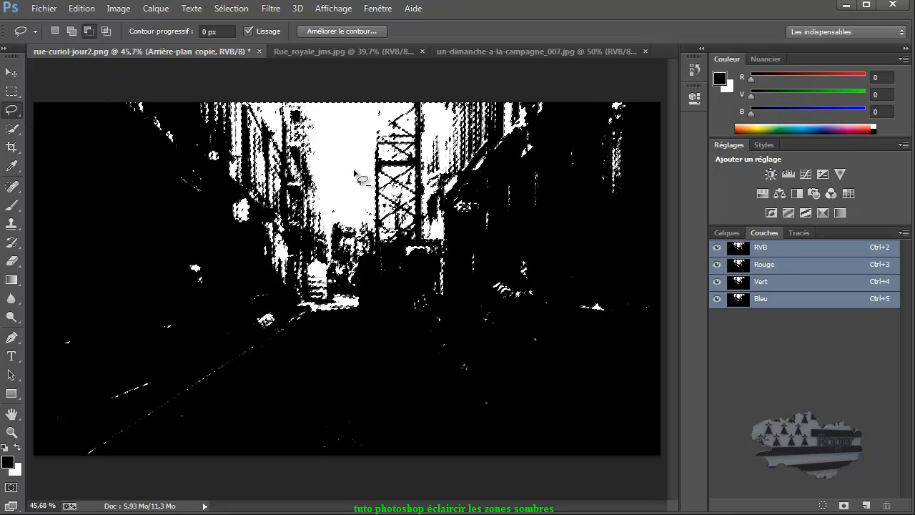
# Hide the threshold copy, show the Arrière-plan layer and make it the active layer.
pyautogui.click(726, 232)
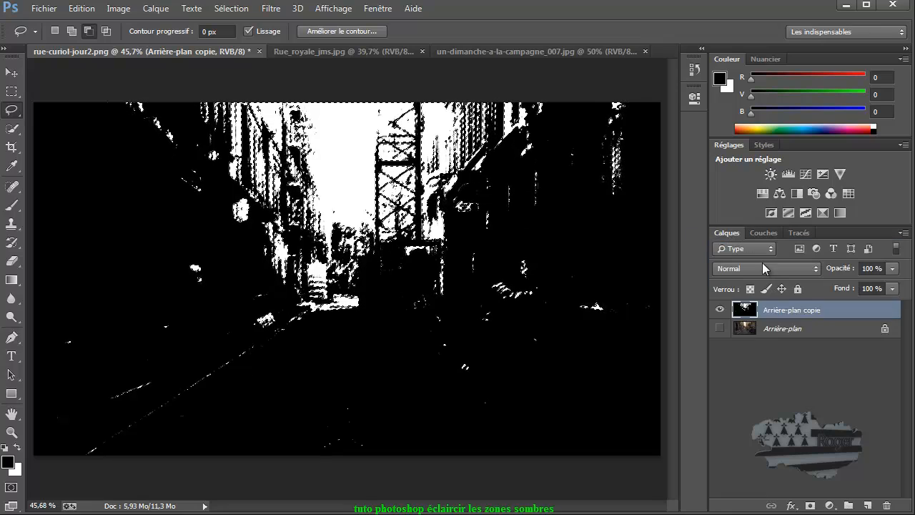
pyautogui.click(721, 309)
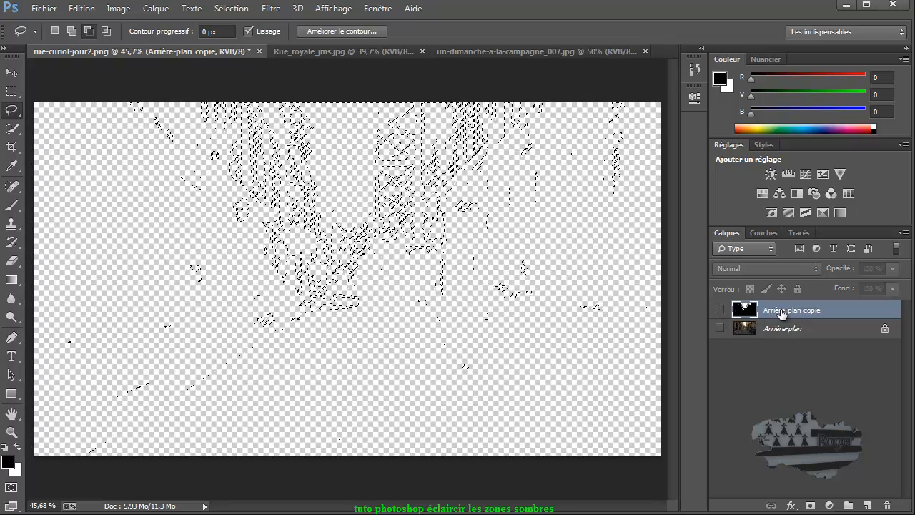
pyautogui.click(720, 329)
pyautogui.click(783, 331)
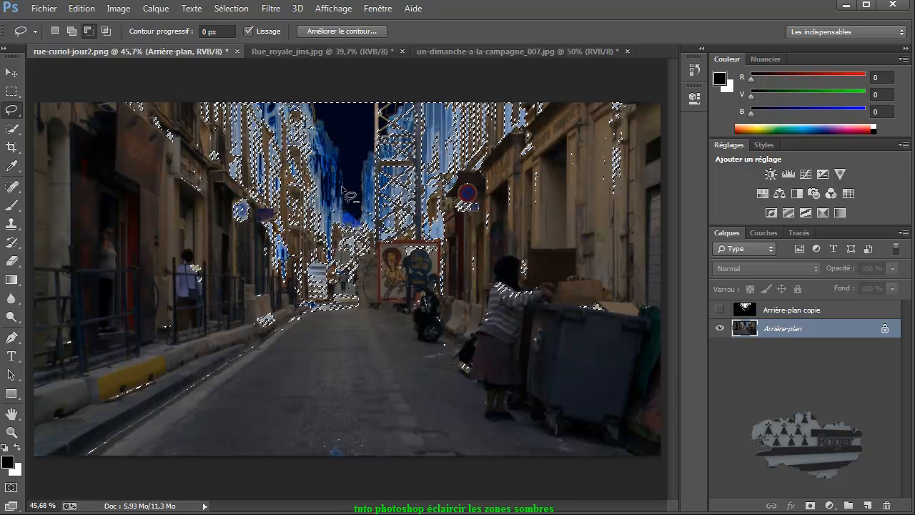
# Undo the negative effect on the Arrière-plan layer and invert the selection so it covers the dark areas.
pyautogui.click(81, 9)
pyautogui.click(90, 24)
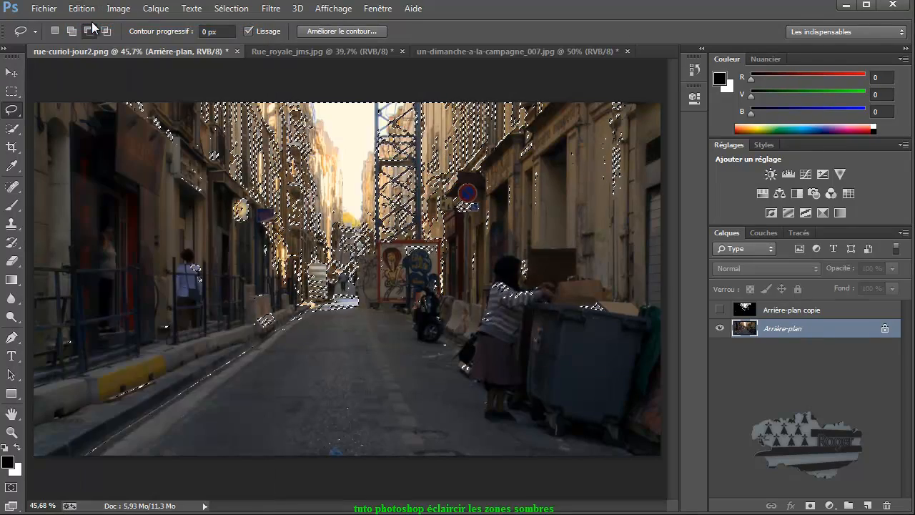
pyautogui.click(230, 8)
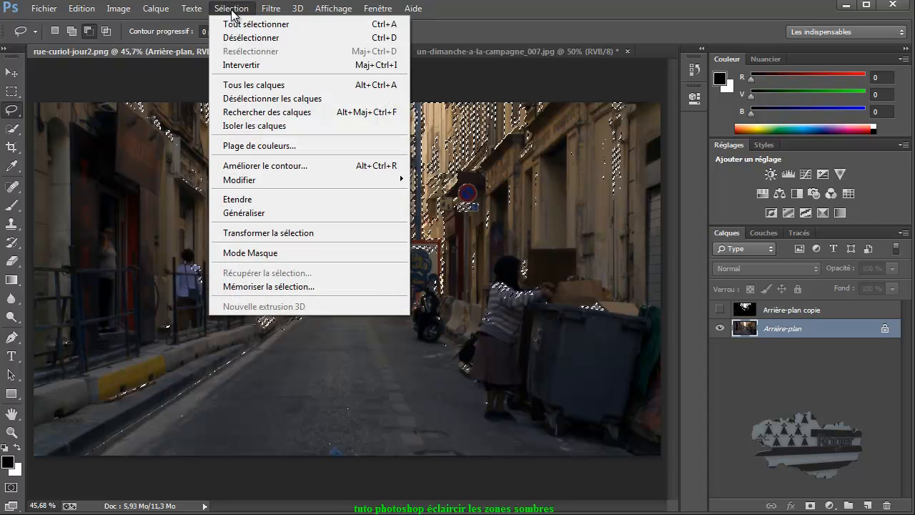
pyautogui.click(243, 65)
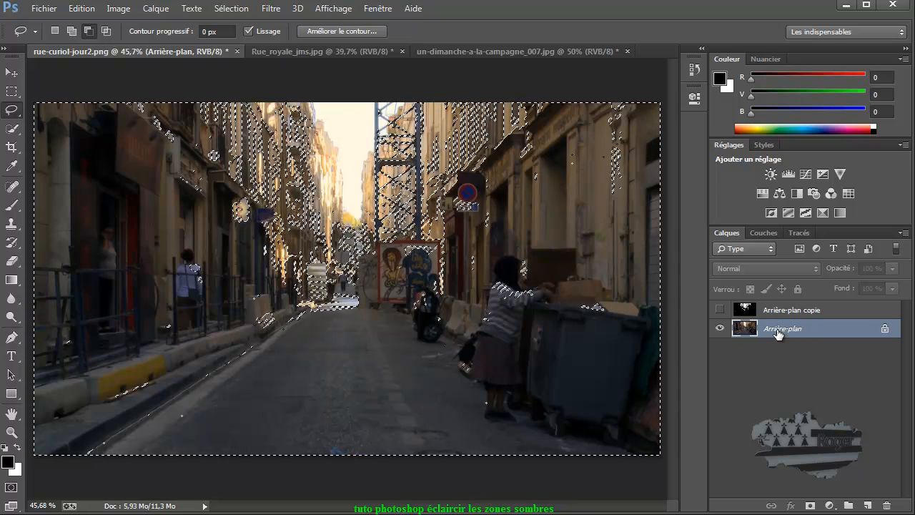
# Add a Luminosité/Contraste adjustment layer from the selection and raise its brightness to about 73.
pyautogui.click(770, 174)
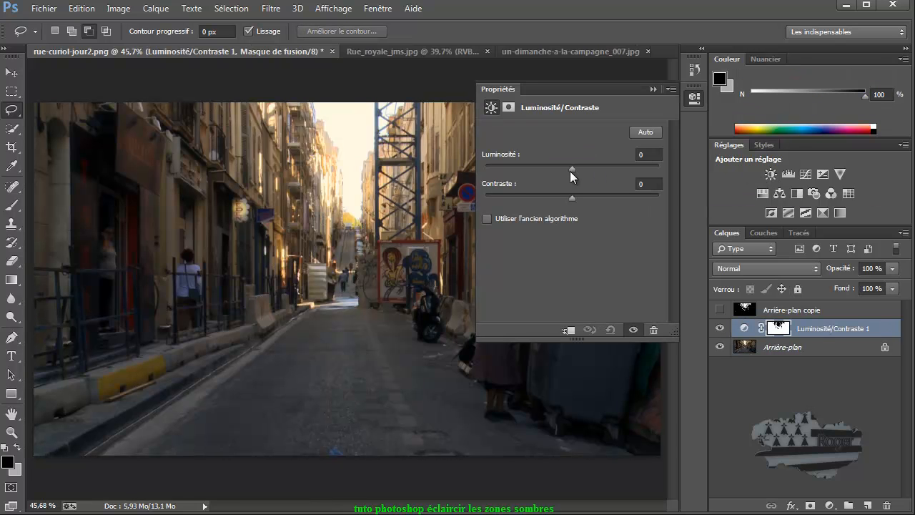
pyautogui.moveTo(571, 169); pyautogui.dragTo(608, 168)
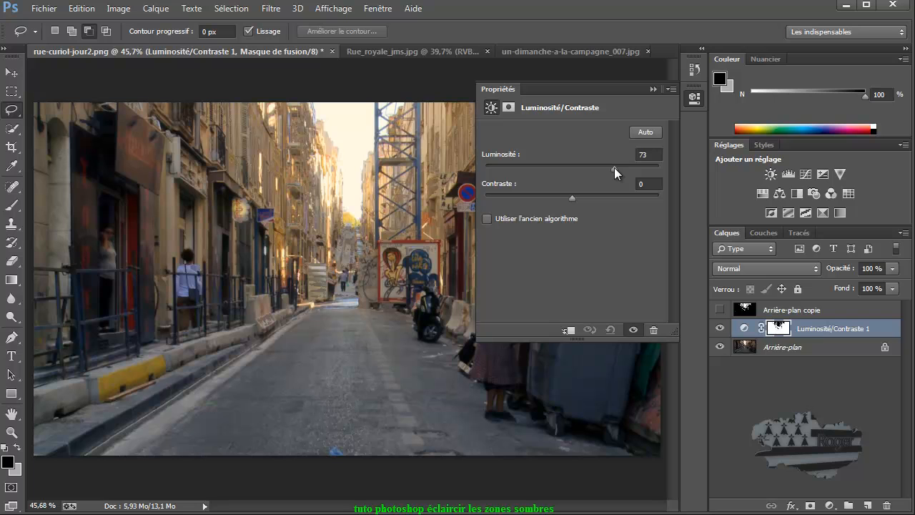
pyautogui.moveTo(613, 169); pyautogui.dragTo(613, 168)
pyautogui.click(653, 90)
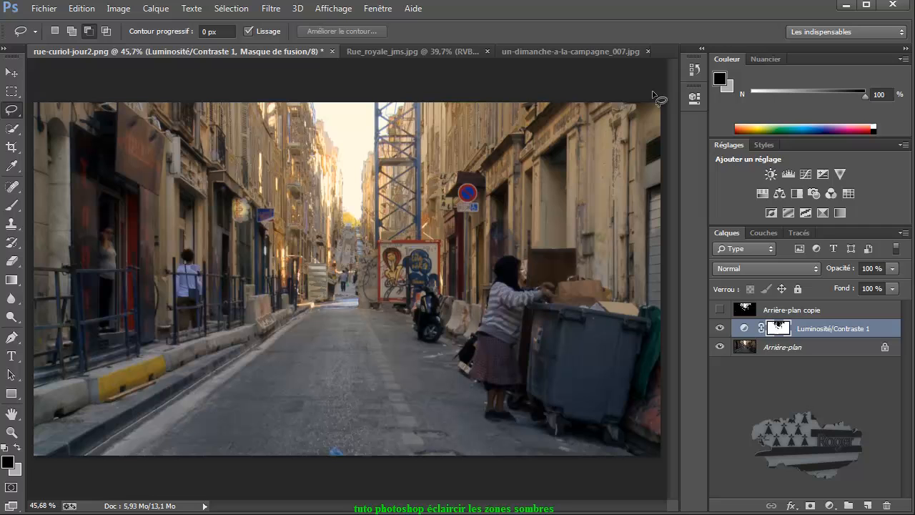
# Add a Balance des couleurs adjustment layer and replace its blank mask with a copy of the Luminosité/Contraste layer's mask.
pyautogui.click(779, 194)
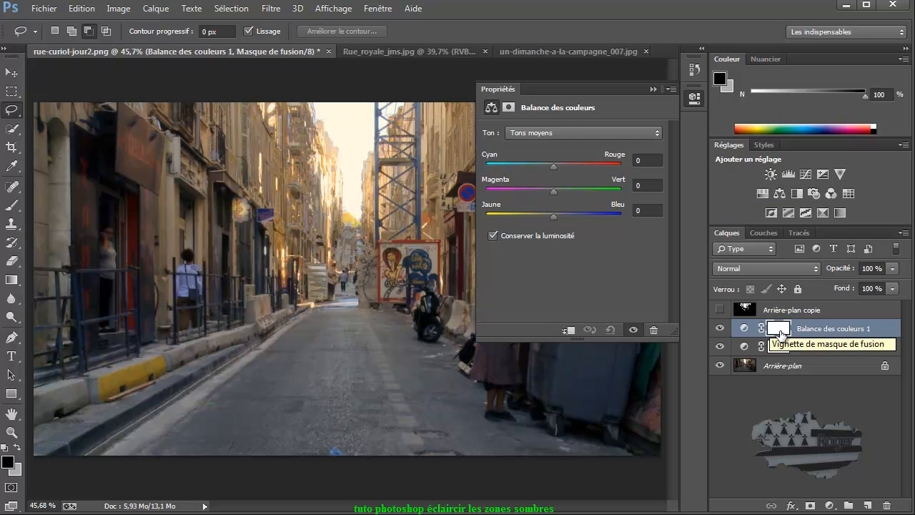
pyautogui.moveTo(781, 350); pyautogui.dragTo(886, 504)
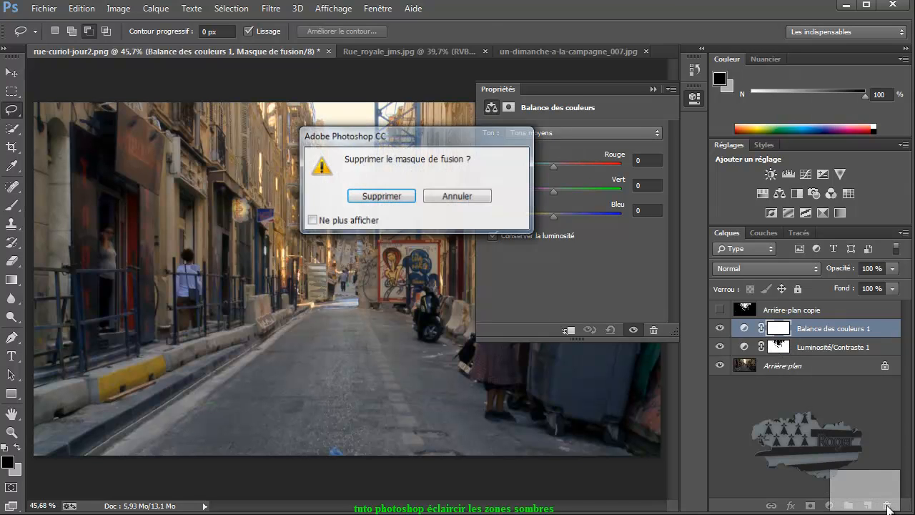
pyautogui.click(386, 197)
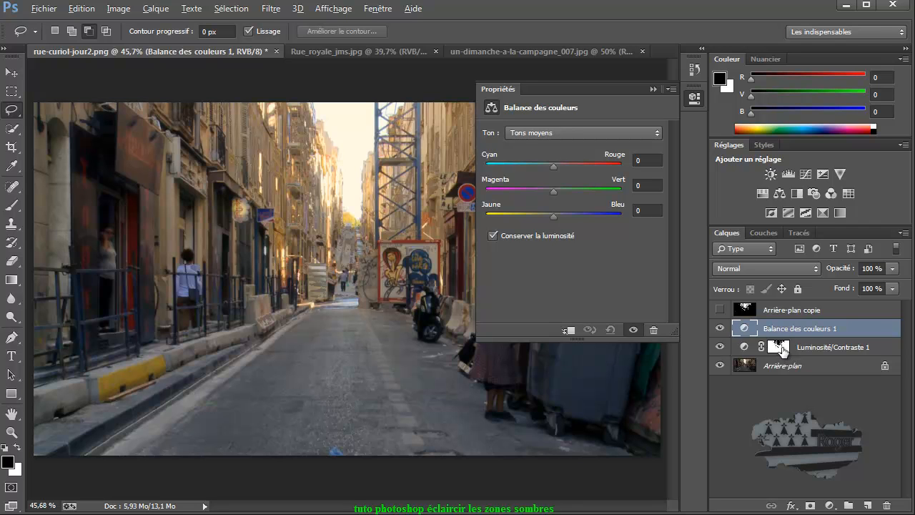
pyautogui.moveTo(782, 348); pyautogui.dragTo(786, 327)
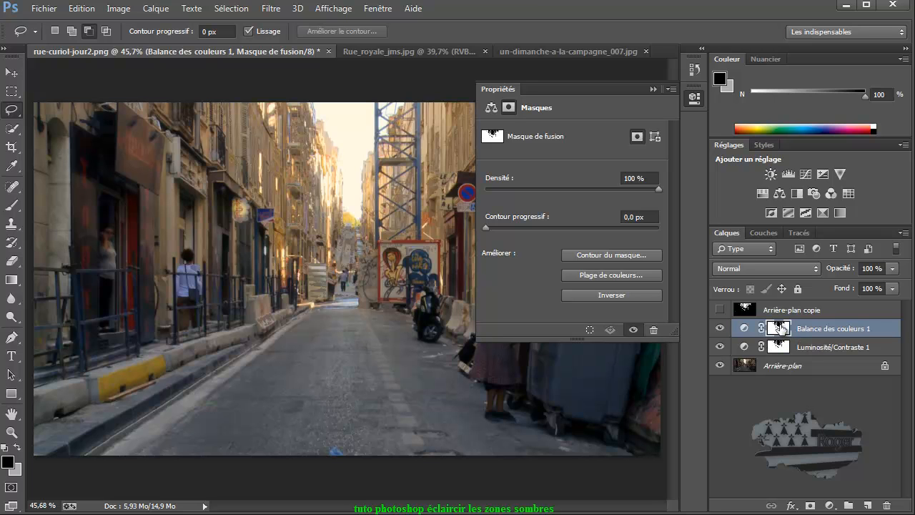
# Set the colour balance midtones to +7 Cyan/Rouge, +5 Magenta/Vert and -11 Jaune/Bleu.
pyautogui.click(743, 328)
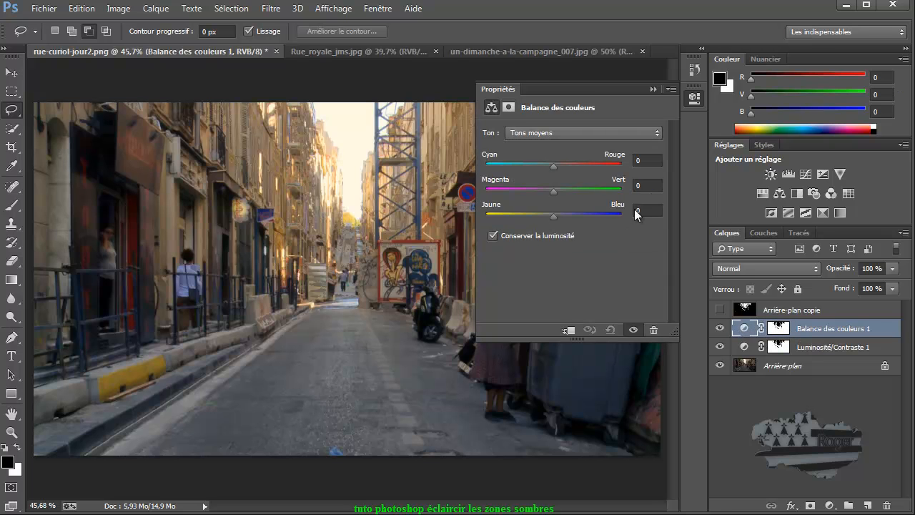
pyautogui.click(551, 214)
pyautogui.moveTo(546, 216); pyautogui.dragTo(556, 194)
pyautogui.click(552, 165)
pyautogui.moveTo(549, 166); pyautogui.dragTo(558, 170)
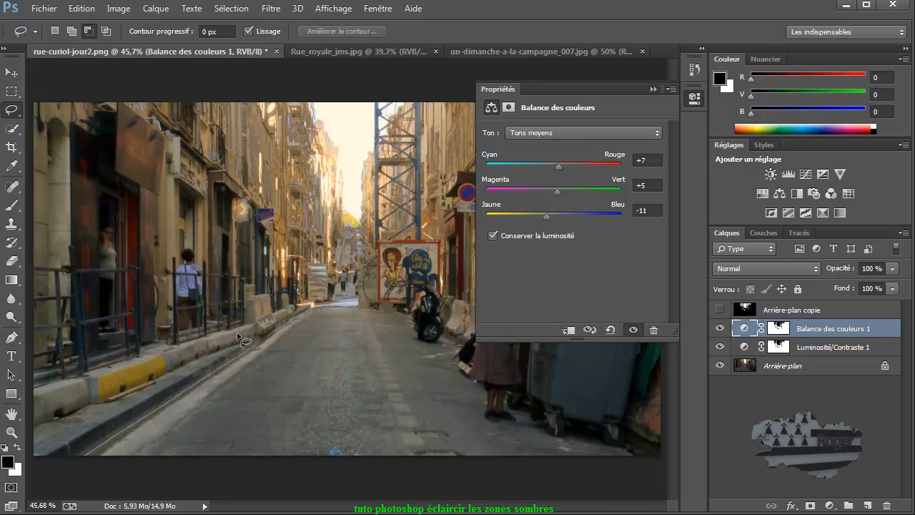
pyautogui.click(651, 89)
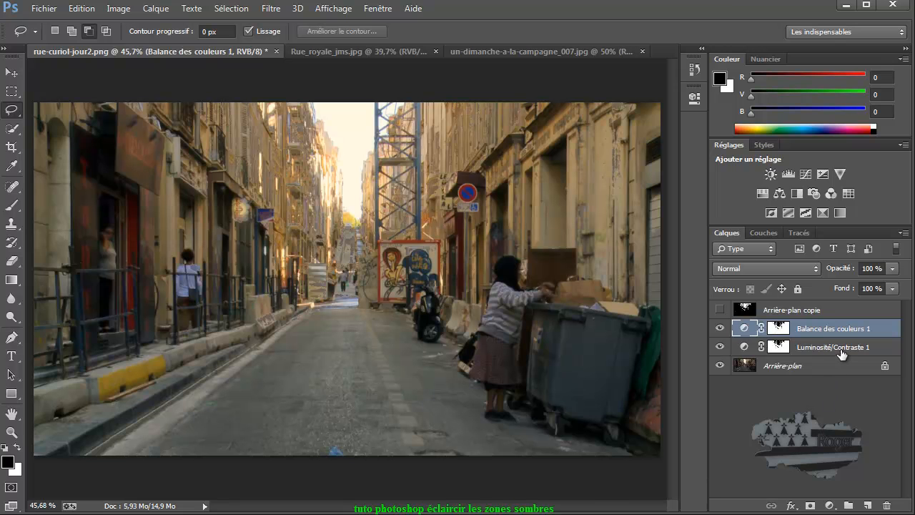
# Compare the photo before and after the adjustments by isolating the Arrière-plan layer and restoring the others.
pyautogui.click(719, 366)
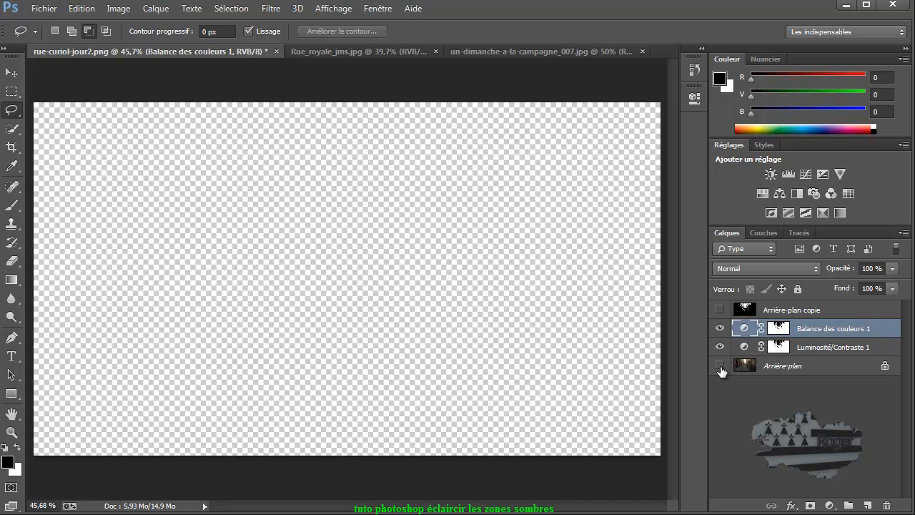
pyautogui.click(720, 366)
pyautogui.keyDown('alt'); pyautogui.click(720, 366); pyautogui.keyUp('alt')
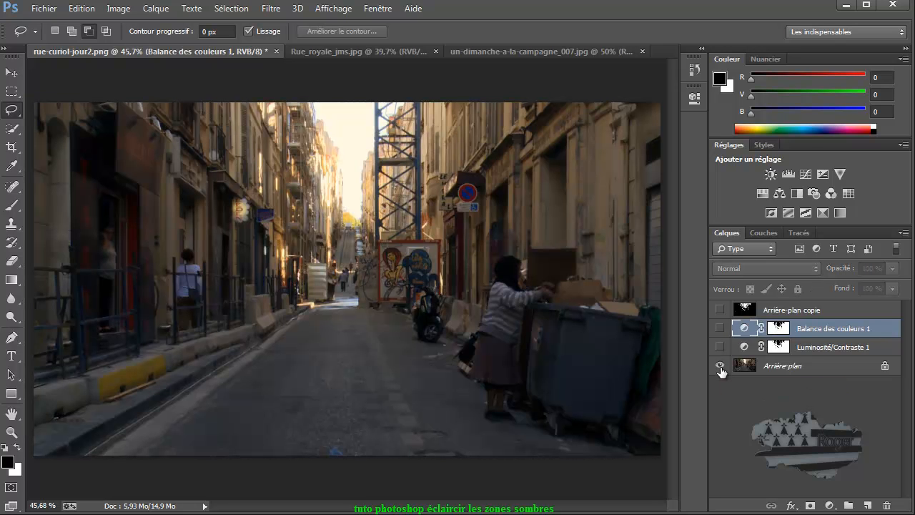
pyautogui.keyDown('alt'); pyautogui.click(719, 366); pyautogui.keyUp('alt')
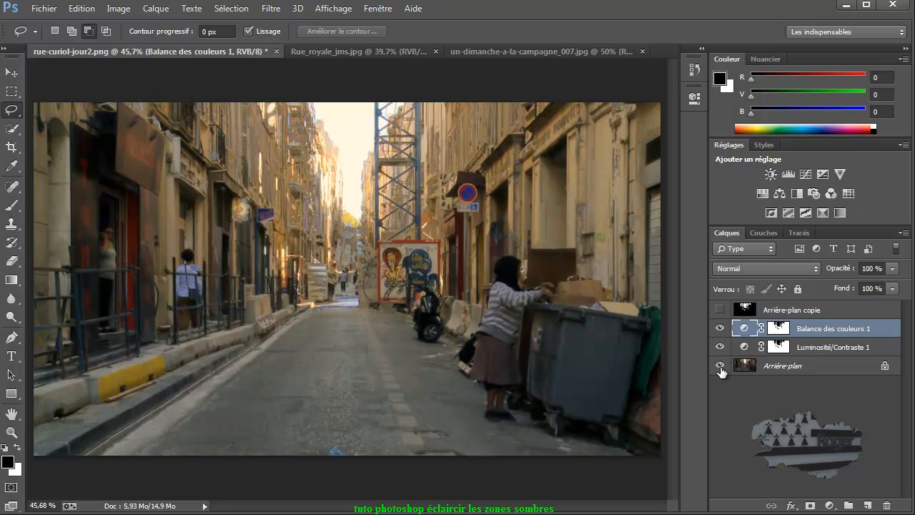
pyautogui.keyDown('alt'); pyautogui.click(720, 366); pyautogui.keyUp('alt')
pyautogui.keyDown('alt'); pyautogui.click(720, 366); pyautogui.keyUp('alt')
# Reopen the settings of the Balance des couleurs 1 adjustment layer.
pyautogui.click(782, 329)
pyautogui.doubleClick(743, 329)
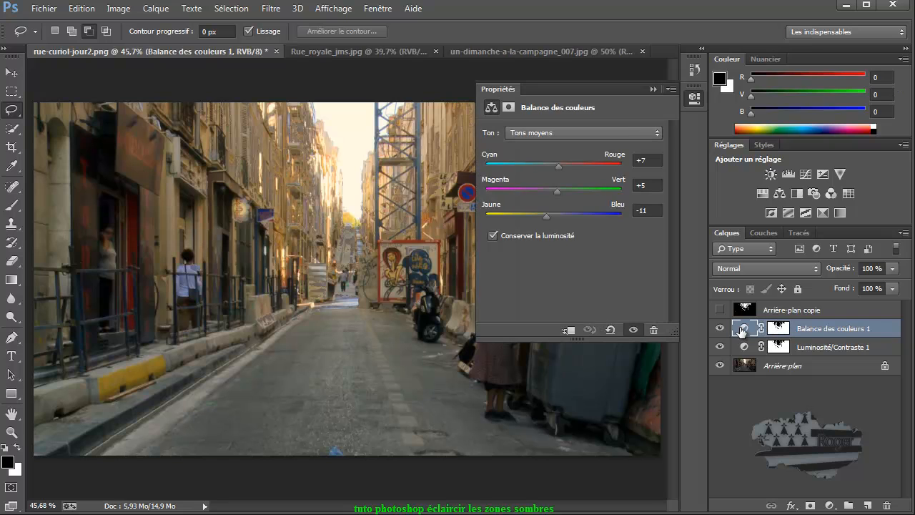
# Feather the Balance des couleurs 1 layer's mask by 4,5 px and the Luminosité/Contraste 1 layer's mask by about 5,6 px.
pyautogui.click(782, 330)
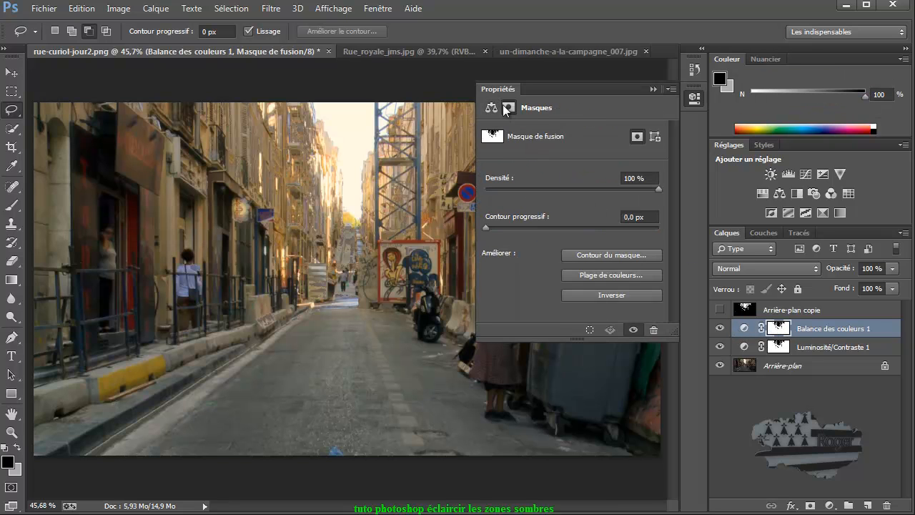
pyautogui.moveTo(487, 227); pyautogui.dragTo(495, 229)
pyautogui.click(780, 350)
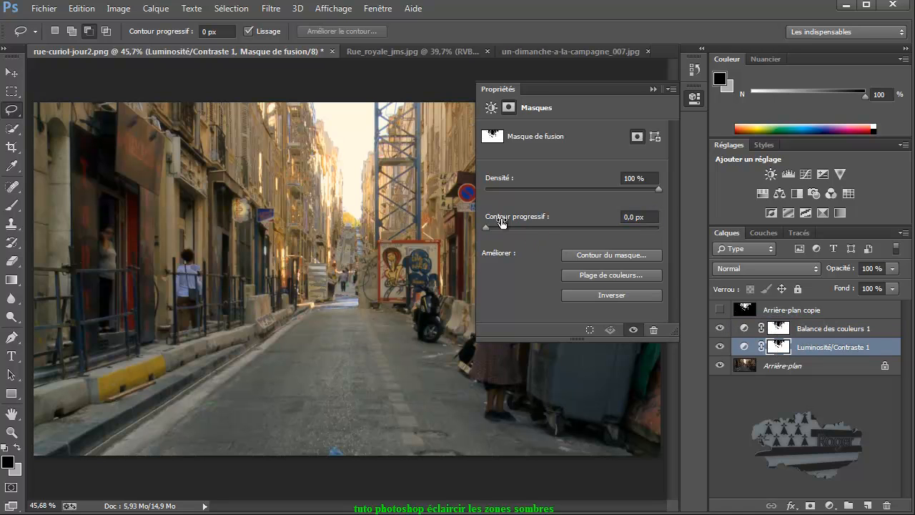
pyautogui.moveTo(488, 227); pyautogui.dragTo(534, 233)
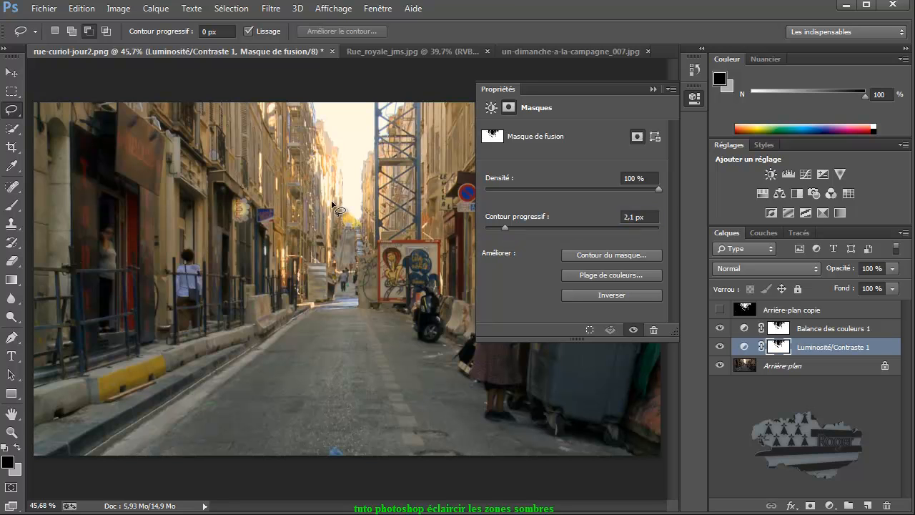
pyautogui.moveTo(504, 226); pyautogui.dragTo(535, 229)
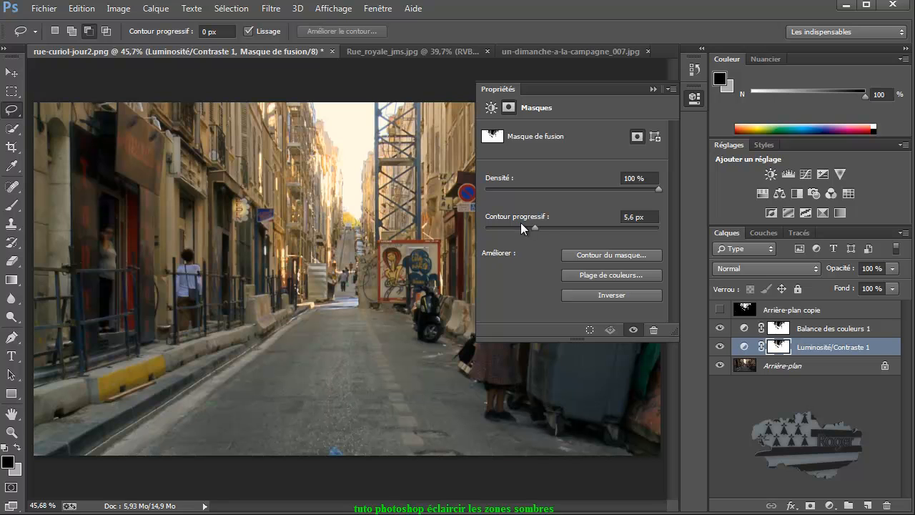
pyautogui.moveTo(536, 227); pyautogui.dragTo(541, 227)
# Further increase the feather of the Balance des couleurs 1 layer's mask and collapse its properties.
pyautogui.moveTo(776, 338); pyautogui.dragTo(777, 346)
pyautogui.click(777, 329)
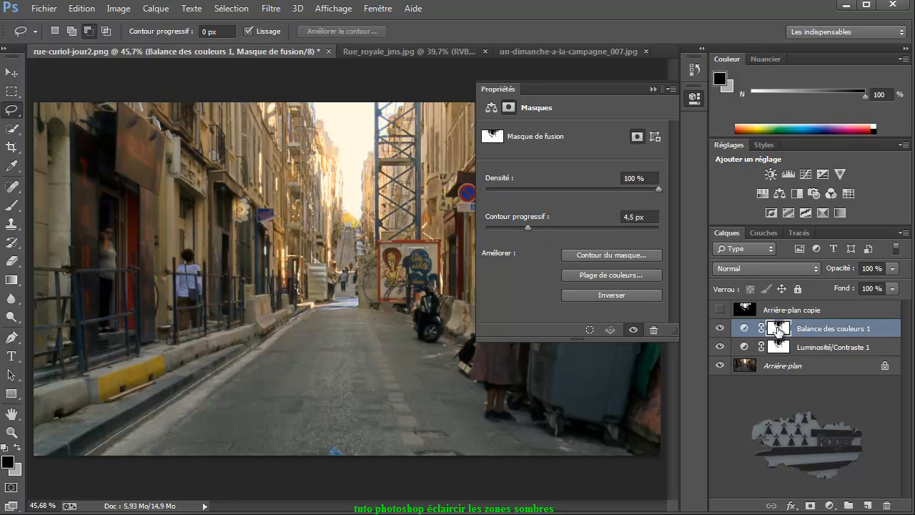
pyautogui.moveTo(528, 229); pyautogui.dragTo(546, 231)
pyautogui.click(650, 89)
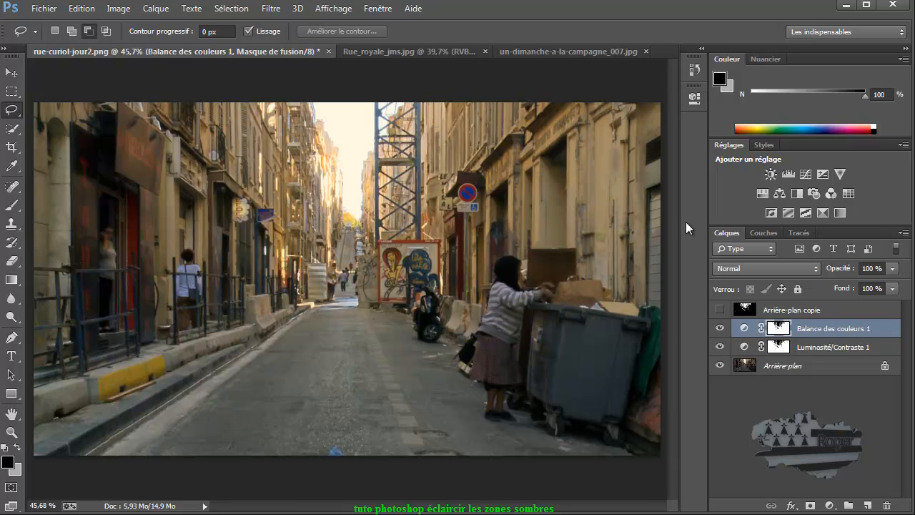
# Compare the original and corrected street photo by repeatedly isolating the Arrière-plan layer and restoring the adjustment layers.
pyautogui.keyDown('alt'); pyautogui.click(721, 365); pyautogui.keyUp('alt')
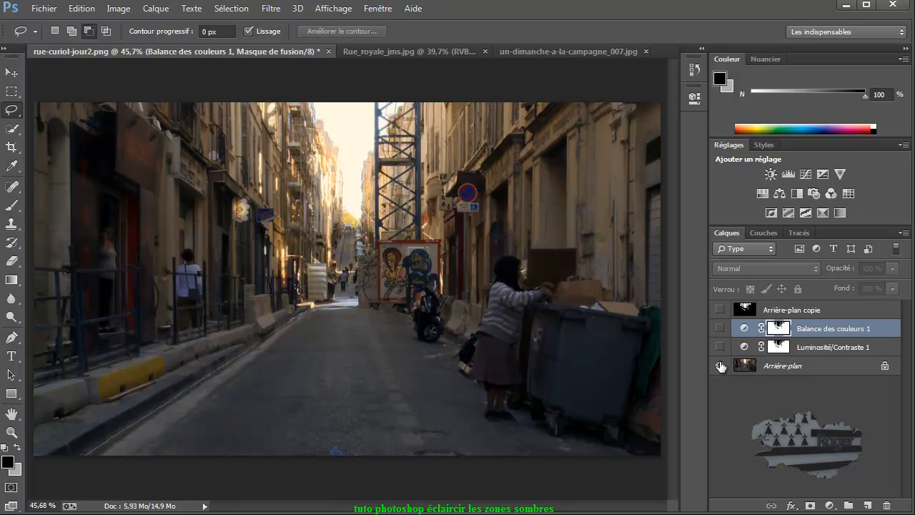
pyautogui.keyDown('alt'); pyautogui.click(720, 365); pyautogui.keyUp('alt')
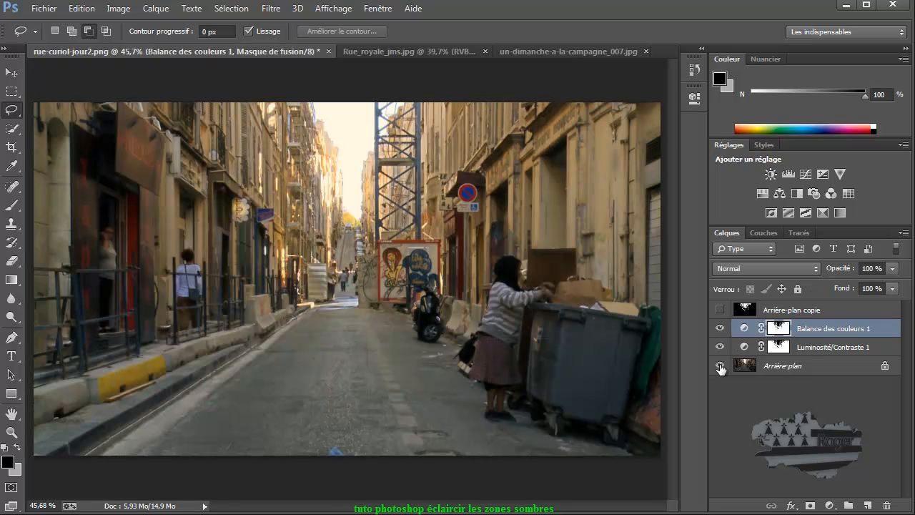
pyautogui.keyDown('alt'); pyautogui.click(720, 367); pyautogui.keyUp('alt')
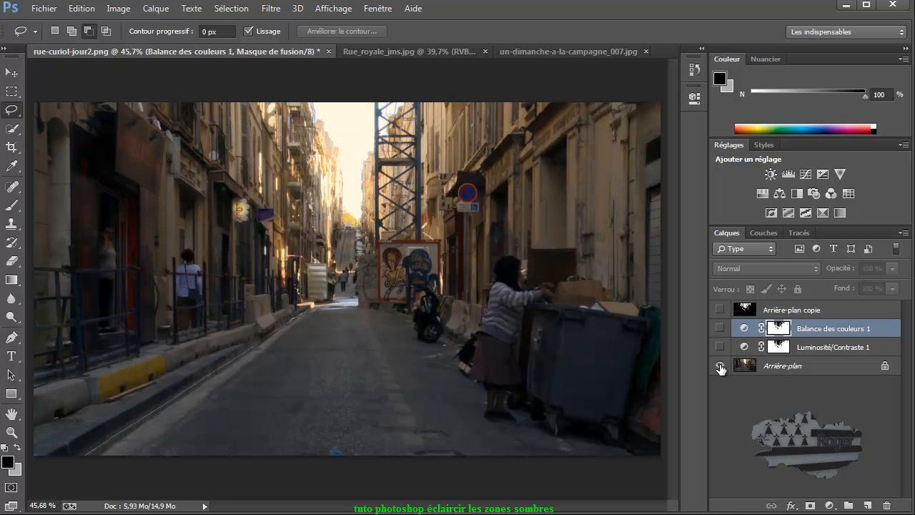
pyautogui.keyDown('alt'); pyautogui.click(720, 368); pyautogui.keyUp('alt')
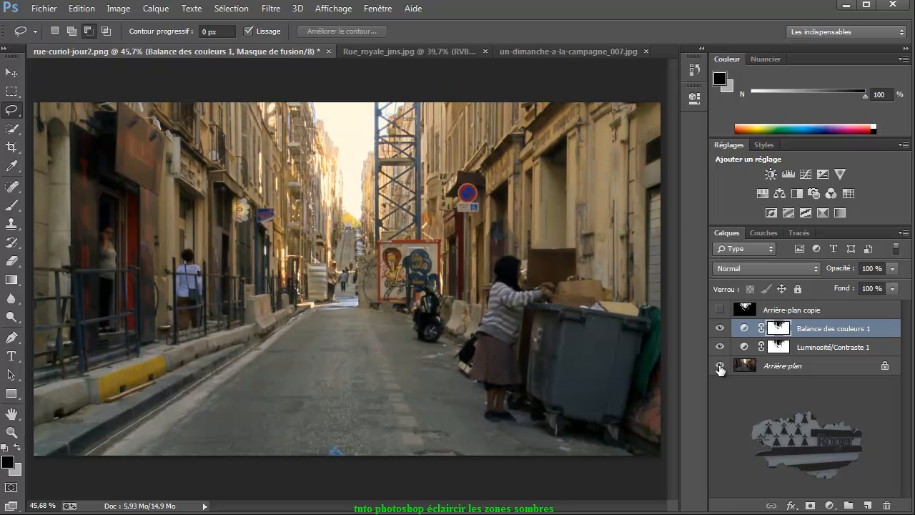
pyautogui.keyDown('alt'); pyautogui.click(720, 367); pyautogui.keyUp('alt')
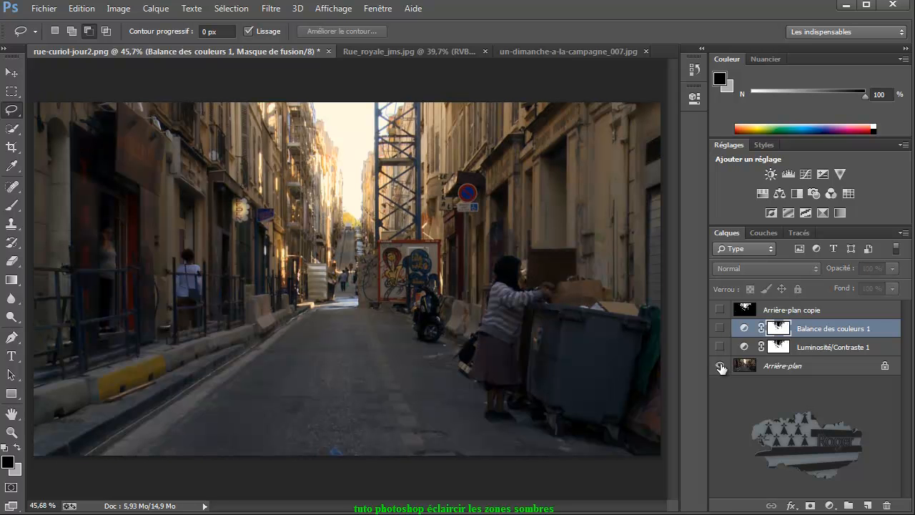
pyautogui.keyDown('alt'); pyautogui.click(720, 368); pyautogui.keyUp('alt')
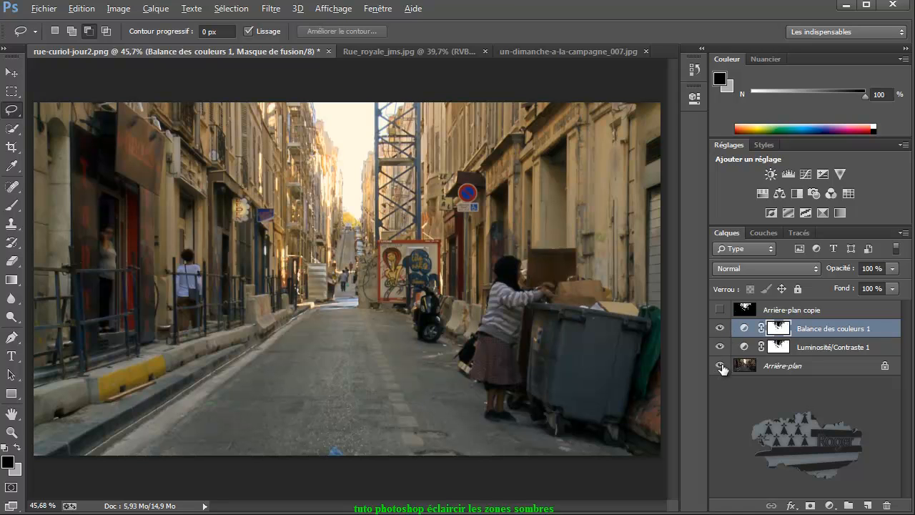
pyautogui.keyDown('alt'); pyautogui.click(720, 367); pyautogui.keyUp('alt')
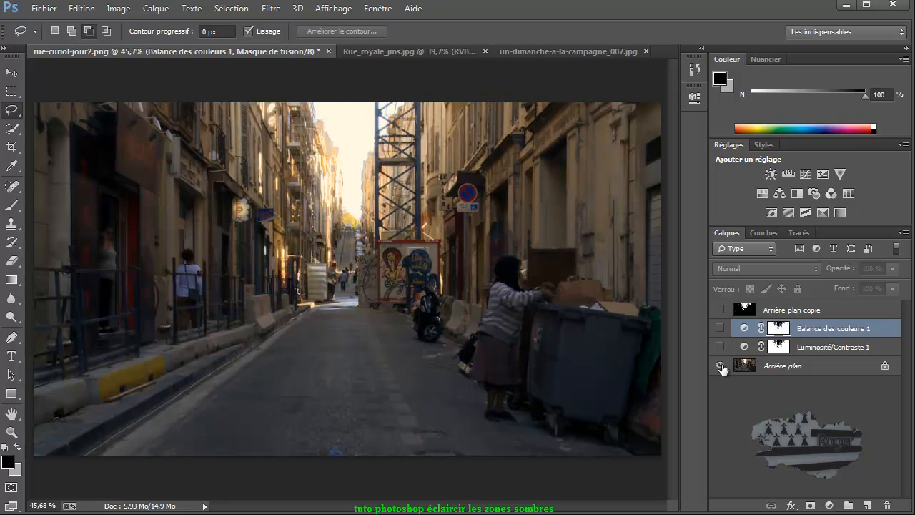
pyautogui.keyDown('alt'); pyautogui.click(720, 366); pyautogui.keyUp('alt')
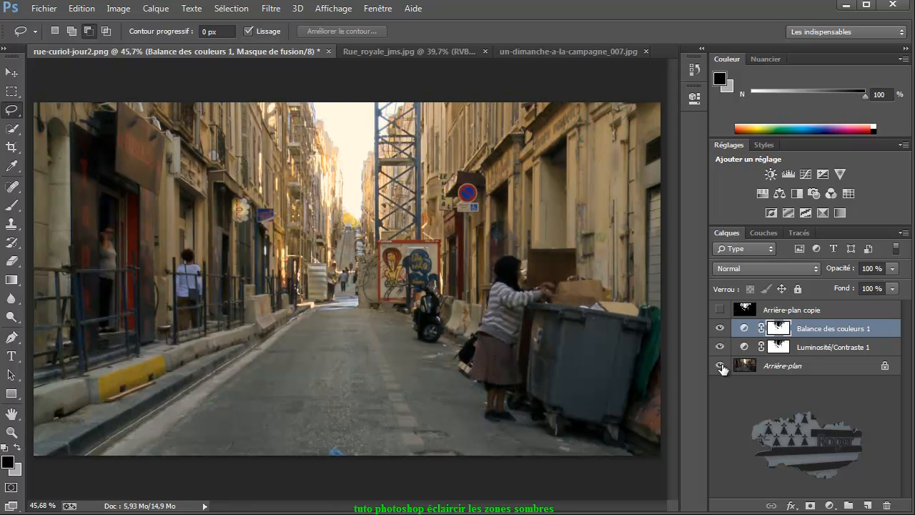
pyautogui.keyDown('alt'); pyautogui.click(722, 367); pyautogui.keyUp('alt')
pyautogui.keyDown('alt'); pyautogui.click(722, 367); pyautogui.keyUp('alt')
# Isolate the Luminosité/Contraste 1 and Balance des couleurs 1 layers in turn, restoring the other layers each time.
pyautogui.keyDown('alt'); pyautogui.click(719, 349); pyautogui.keyUp('alt')
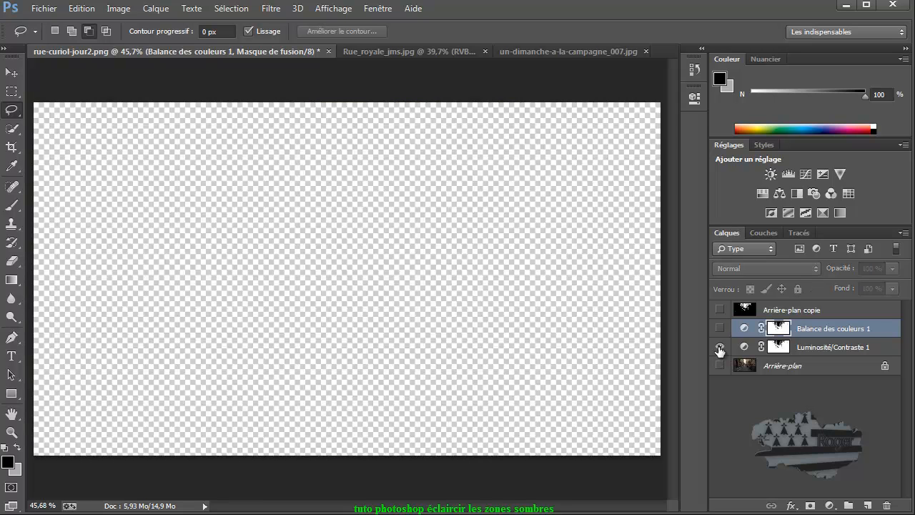
pyautogui.keyDown('alt'); pyautogui.click(719, 349); pyautogui.keyUp('alt')
pyautogui.keyDown('alt'); pyautogui.click(720, 329); pyautogui.keyUp('alt')
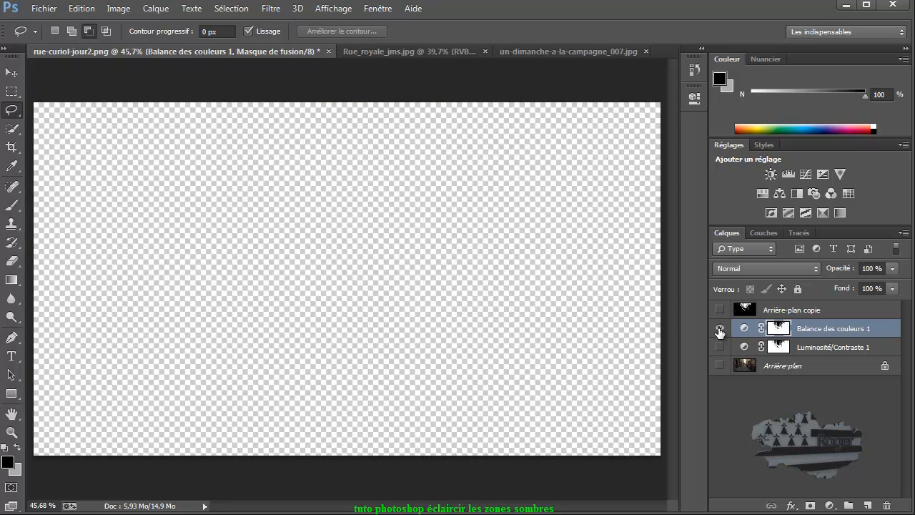
pyautogui.keyDown('alt'); pyautogui.click(720, 329); pyautogui.keyUp('alt')
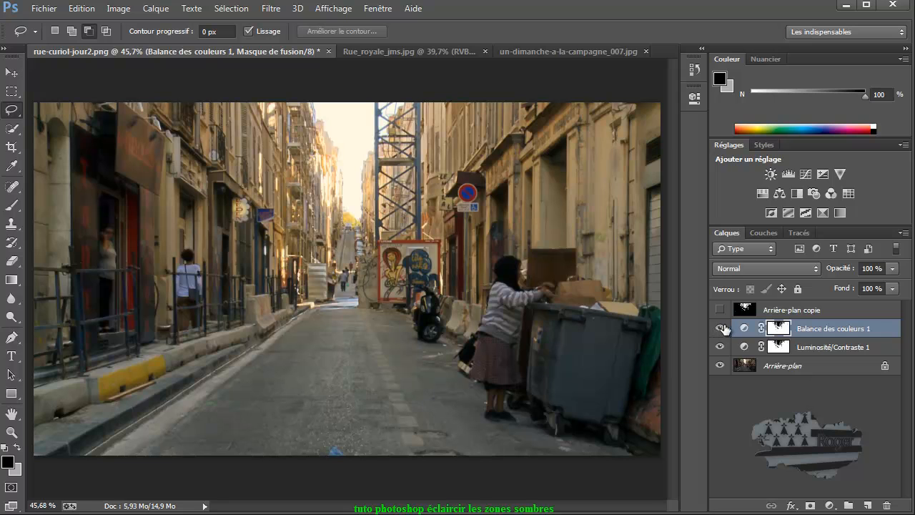
# In Rue_royale_jms.jpg, duplicate the Arrière-plan layer and apply a Seuil adjustment with a value of 120 to the copy.
pyautogui.click(393, 53)
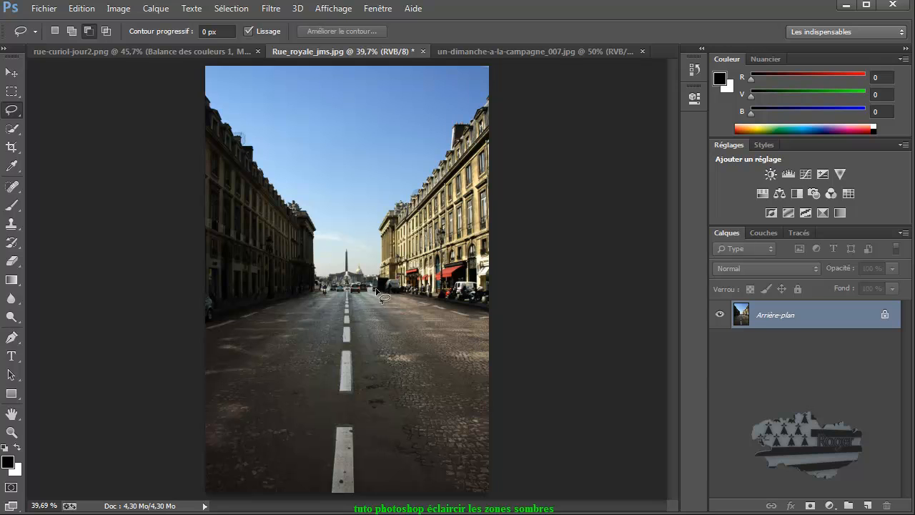
pyautogui.moveTo(845, 322); pyautogui.dragTo(870, 503)
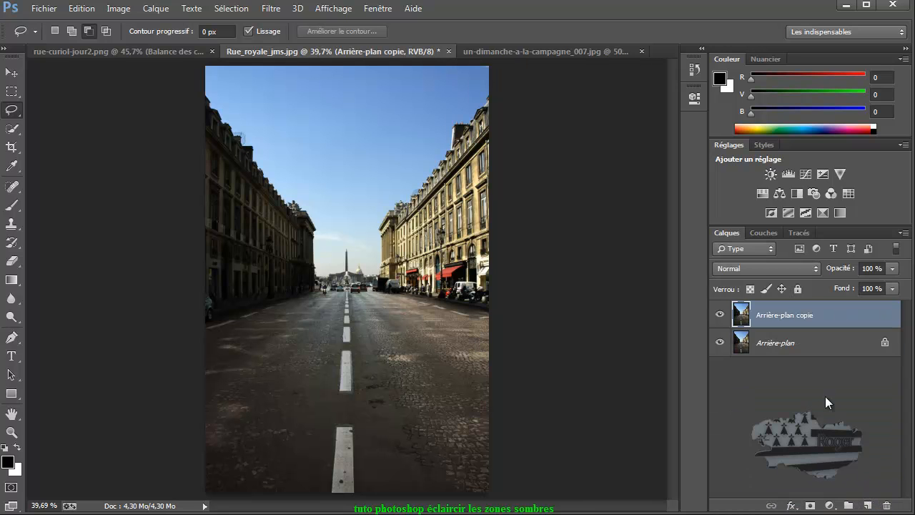
pyautogui.click(115, 11)
pyautogui.moveTo(155, 44)
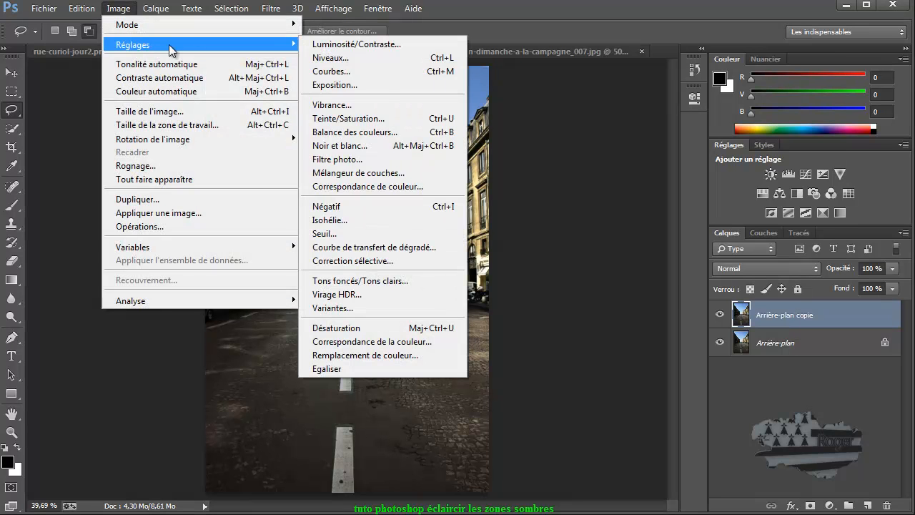
pyautogui.click(368, 233)
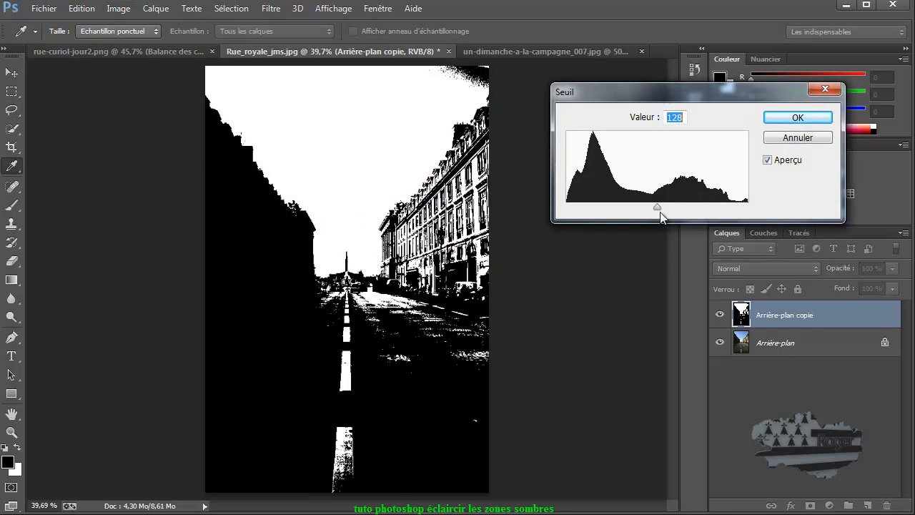
pyautogui.moveTo(657, 207)
pyautogui.mouseDown()
pyautogui.moveTo(650, 210)
pyautogui.moveTo(657, 218)
pyautogui.moveTo(651, 208)
pyautogui.mouseUp()
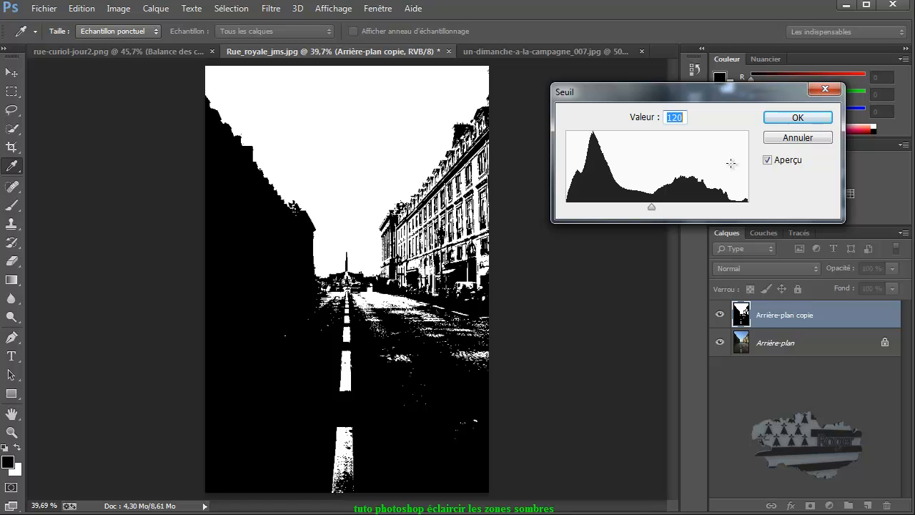
pyautogui.click(792, 125)
pyautogui.press('l')
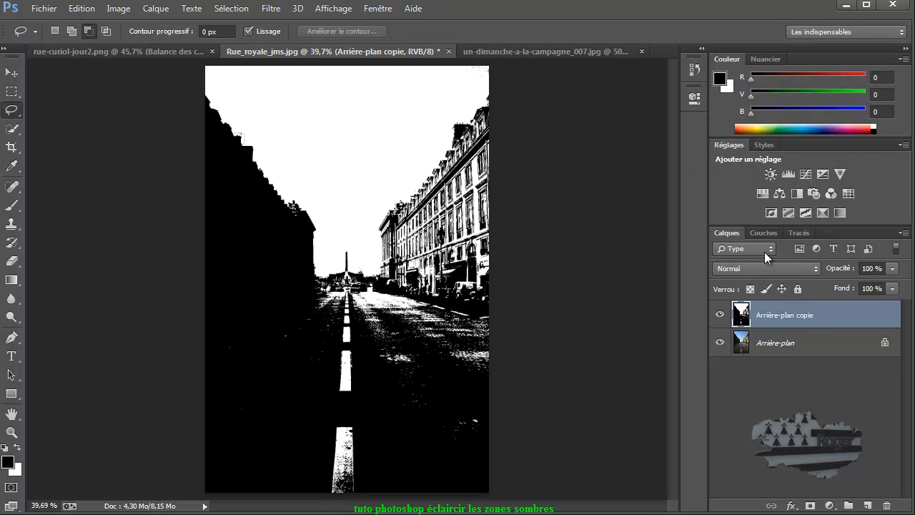
# Load the white areas of the thresholded copy as a selection from the RVB channel and return to the layers.
pyautogui.click(764, 233)
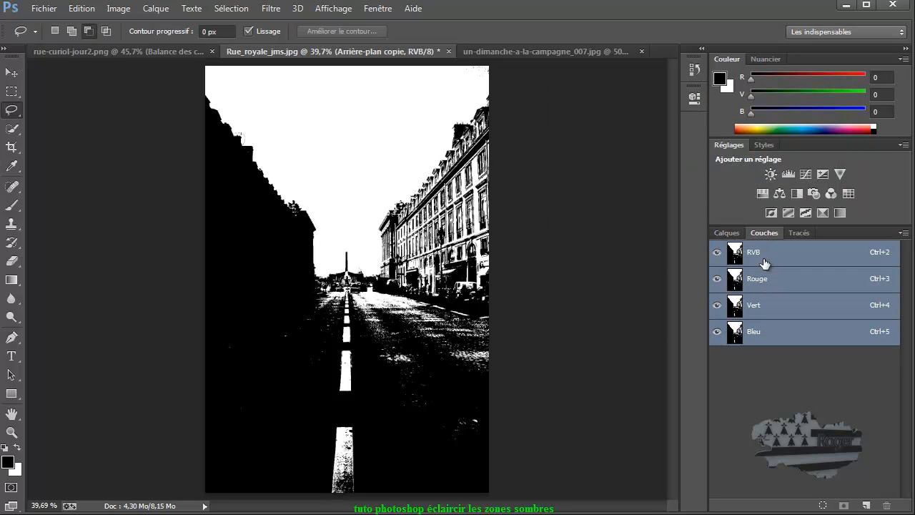
pyautogui.click(823, 505)
pyautogui.click(728, 233)
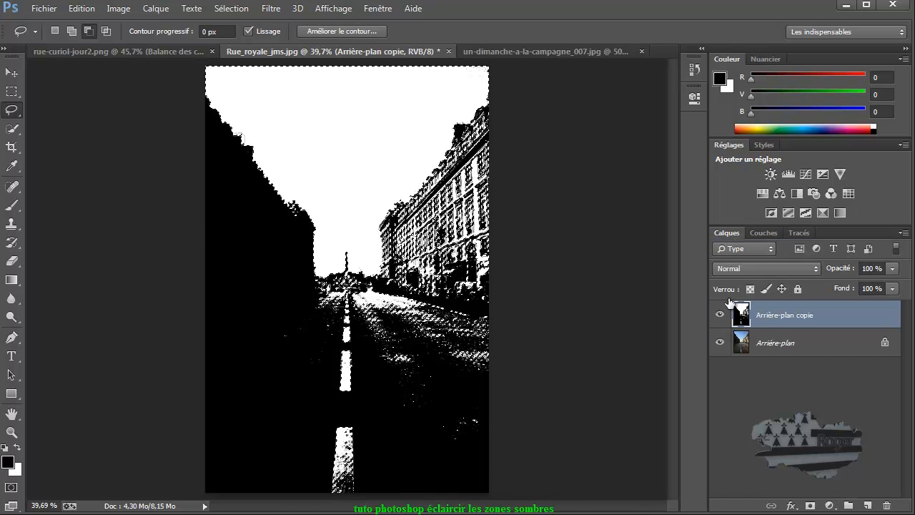
# Hide the Arrière-plan copie layer, make Arrière-plan active and invert the selection to cover the dark areas.
pyautogui.click(720, 315)
pyautogui.click(801, 349)
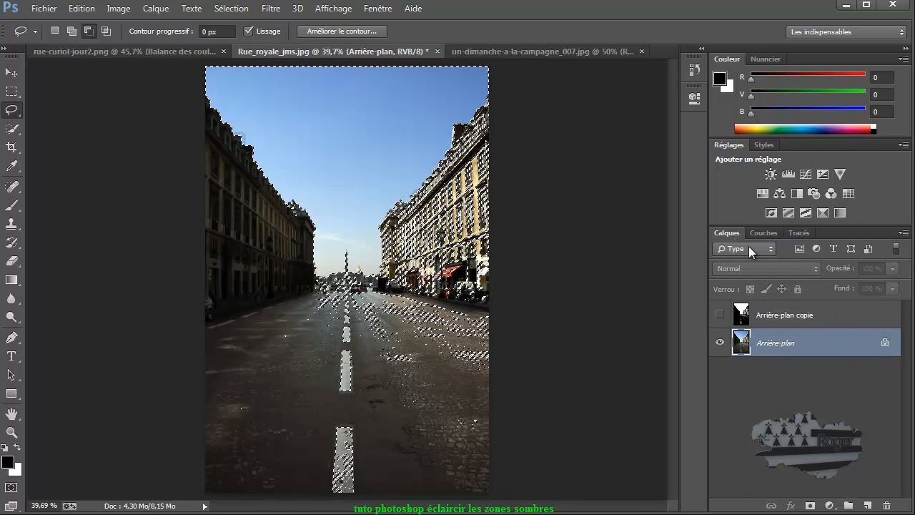
pyautogui.click(231, 8)
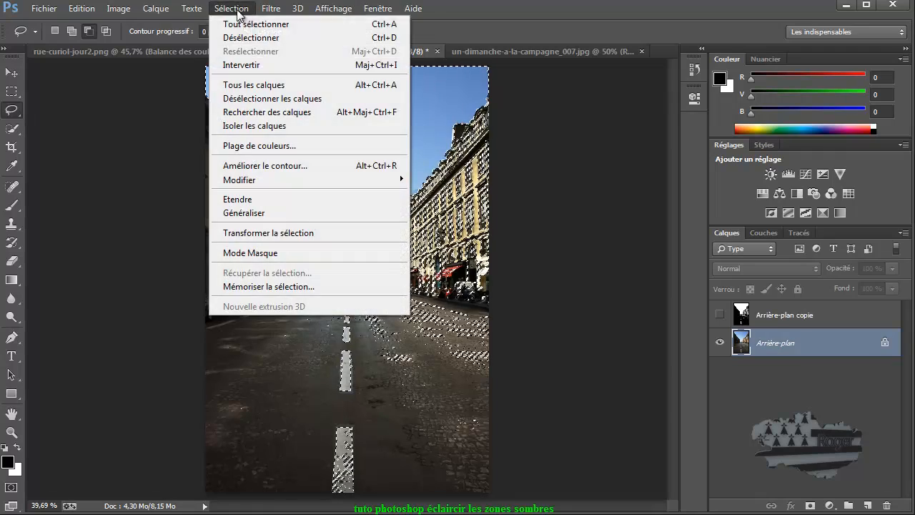
pyautogui.click(259, 65)
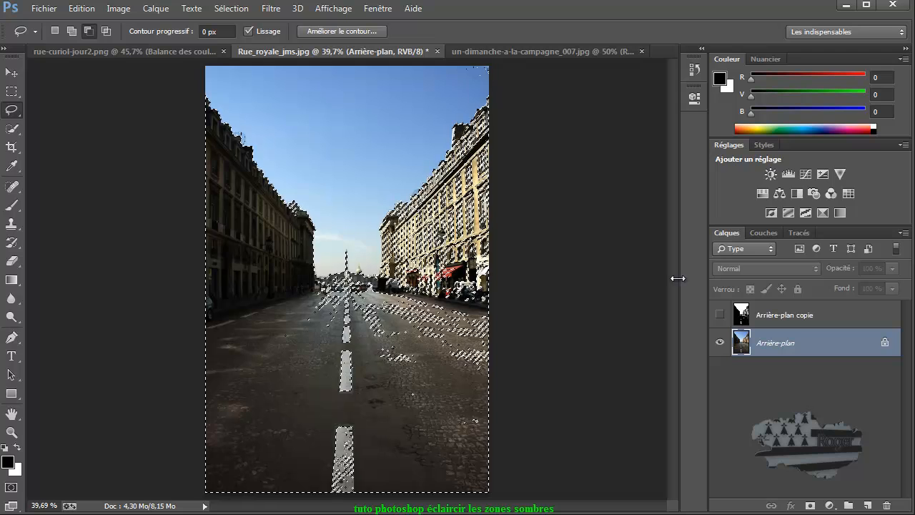
# Add a Luminosité/Contraste adjustment layer masked by the selection and set its brightness to 118.
pyautogui.click(770, 173)
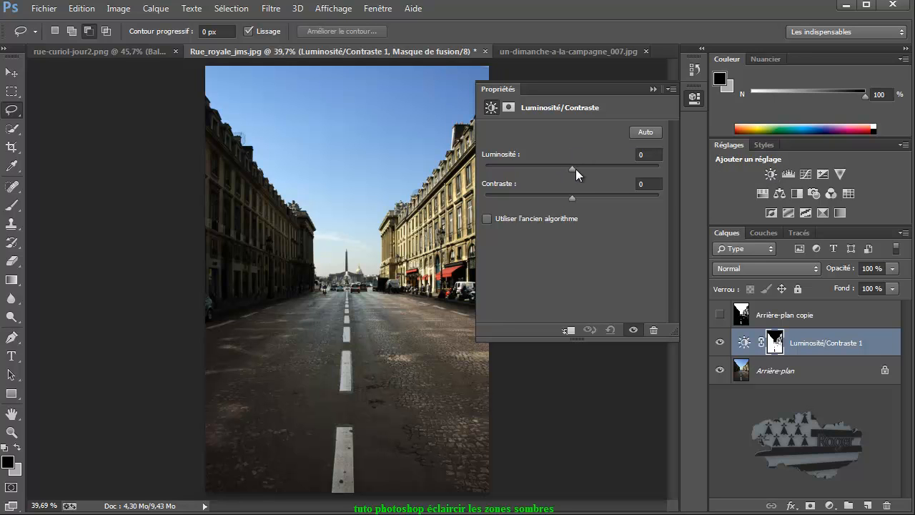
pyautogui.moveTo(571, 168); pyautogui.dragTo(602, 168)
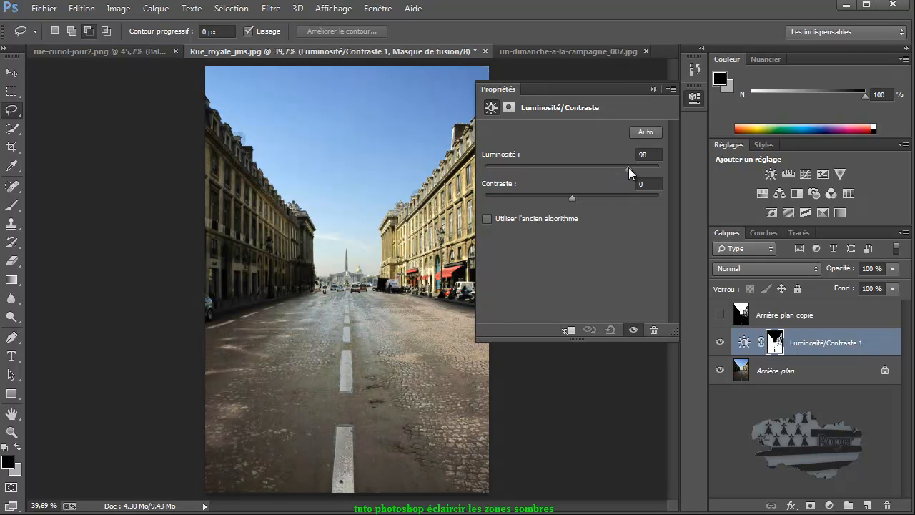
pyautogui.moveTo(628, 167); pyautogui.dragTo(636, 167)
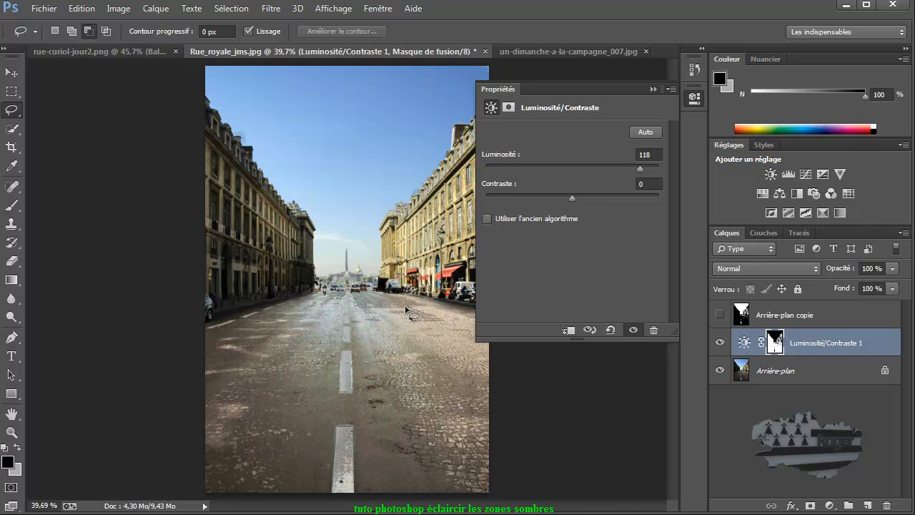
pyautogui.moveTo(638, 169)
pyautogui.mouseDown()
pyautogui.moveTo(601, 168)
pyautogui.moveTo(634, 173)
pyautogui.mouseUp()
# Feather the Luminosité/Contraste 1 layer's mask by 9,2 px to soften the brightened edges and collapse its properties.
pyautogui.scroll(5, 388, 307)
pyautogui.scroll(1, 388, 307)
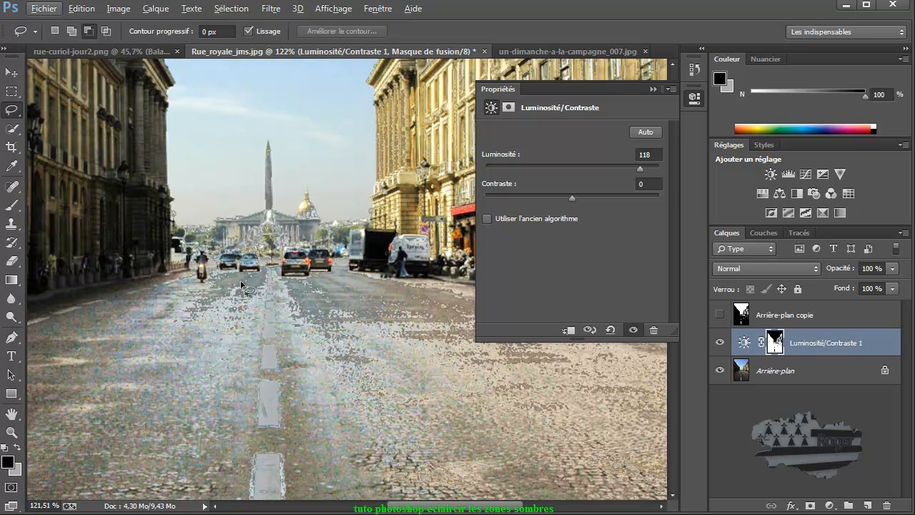
pyautogui.click(508, 107)
pyautogui.moveTo(487, 230); pyautogui.dragTo(536, 231)
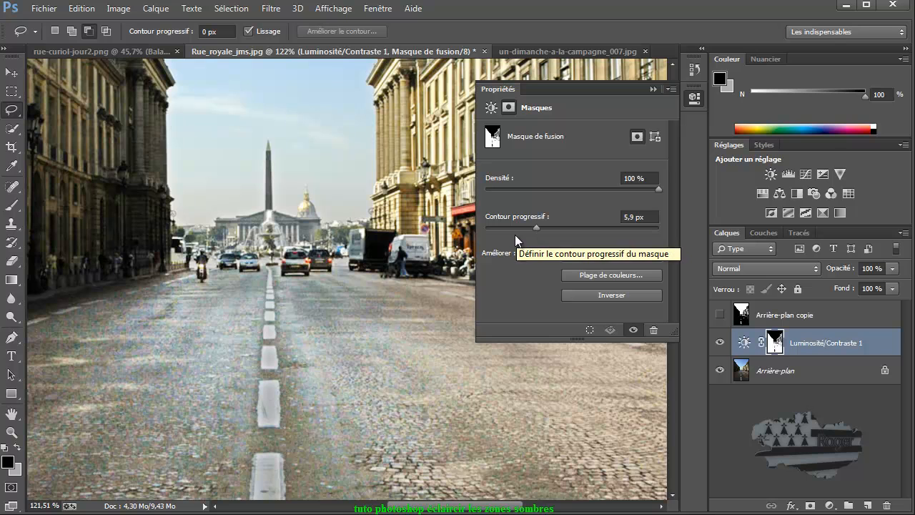
pyautogui.moveTo(536, 227); pyautogui.dragTo(551, 229)
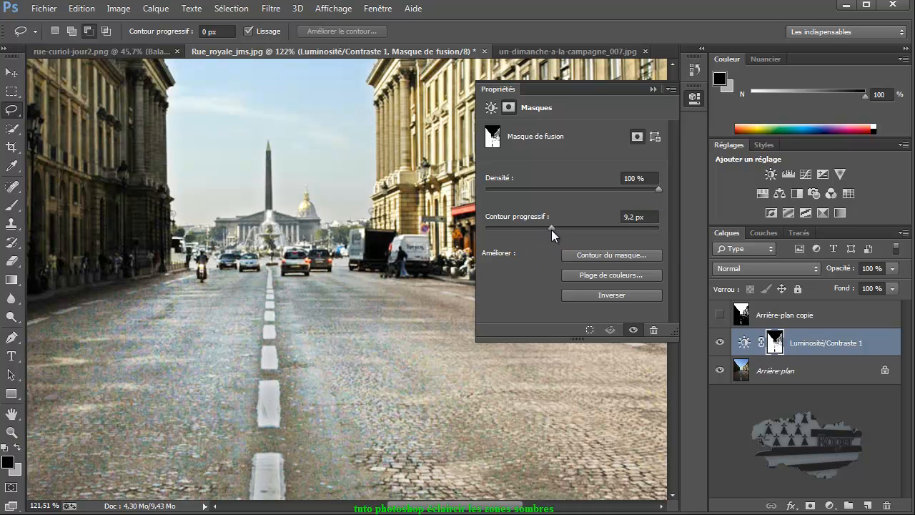
pyautogui.click(652, 89)
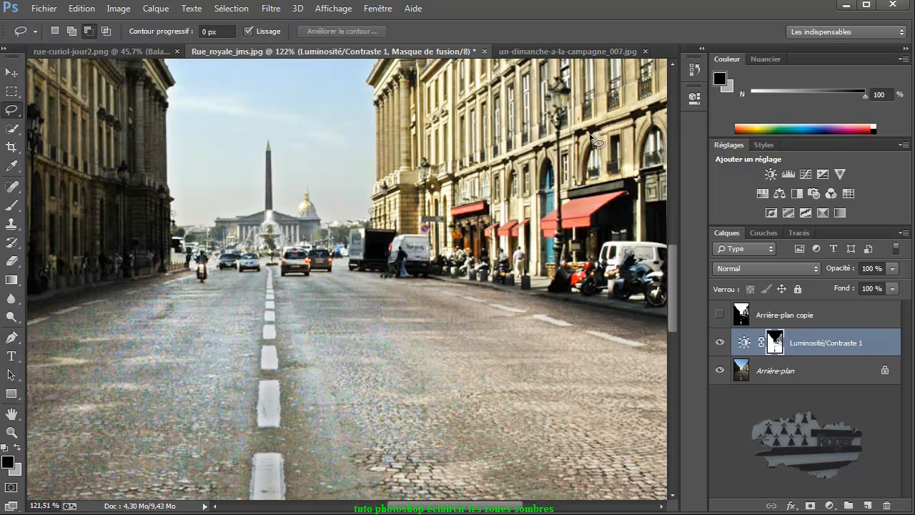
# Add a Balance des couleurs adjustment layer and replace its mask with a copy of the Luminosité/Contraste 1 layer's mask.
pyautogui.scroll(-3, 423, 299)
pyautogui.press('alt')
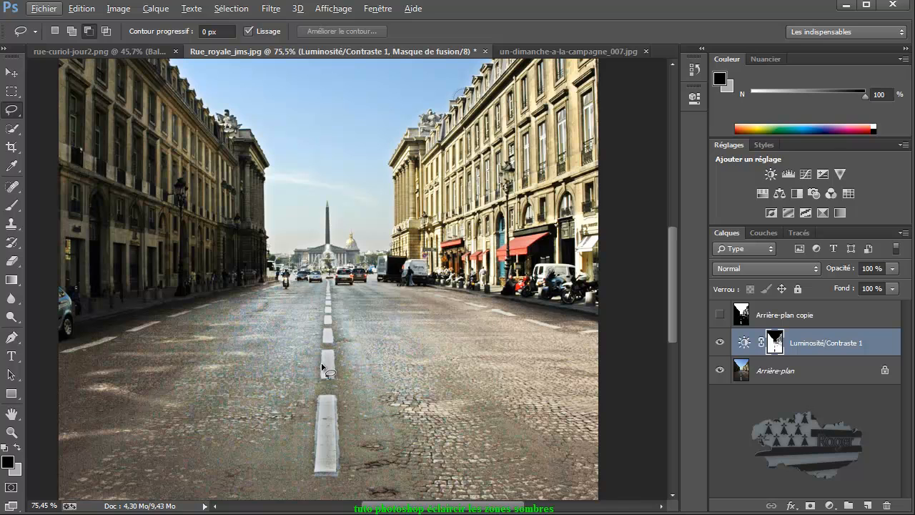
pyautogui.click(780, 194)
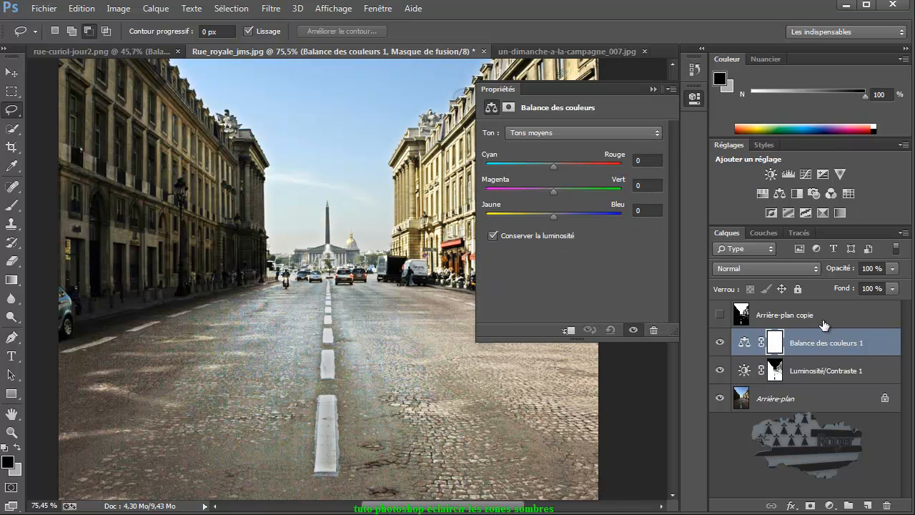
pyautogui.moveTo(779, 344); pyautogui.dragTo(887, 504)
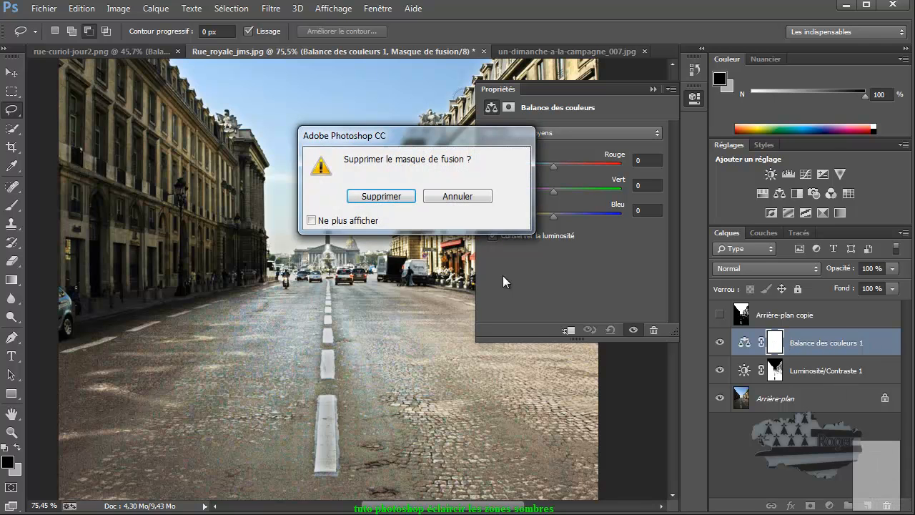
pyautogui.click(394, 199)
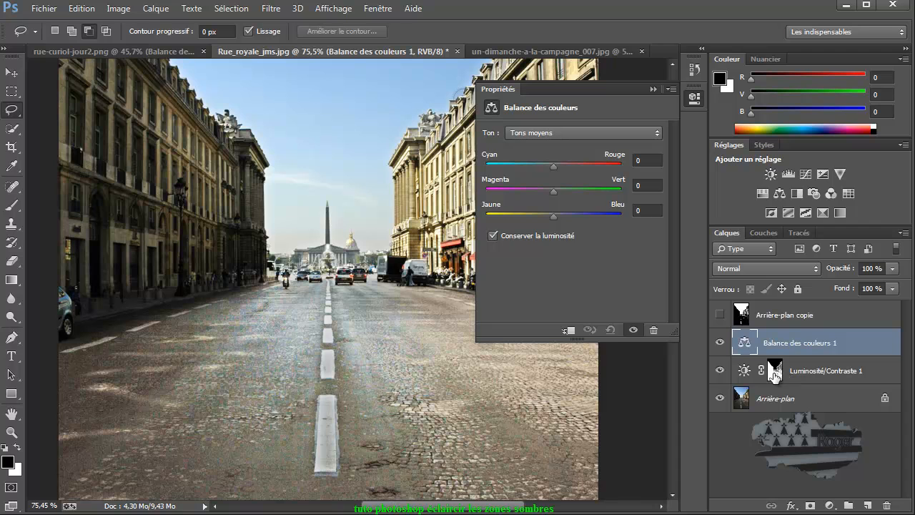
pyautogui.moveTo(774, 376); pyautogui.dragTo(787, 344)
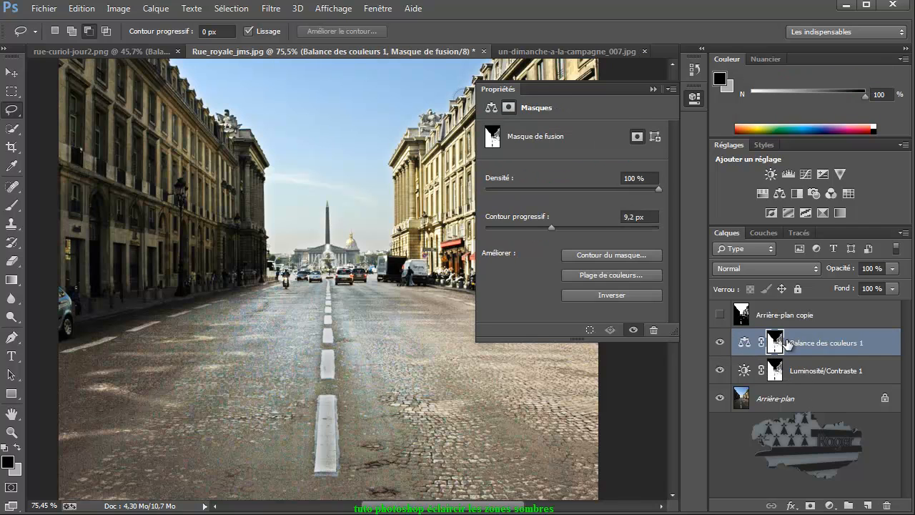
# Set the Balance des couleurs 1 midtones to -28 on the Jaune–Bleu axis and compare the result with the original photo.
pyautogui.click(743, 345)
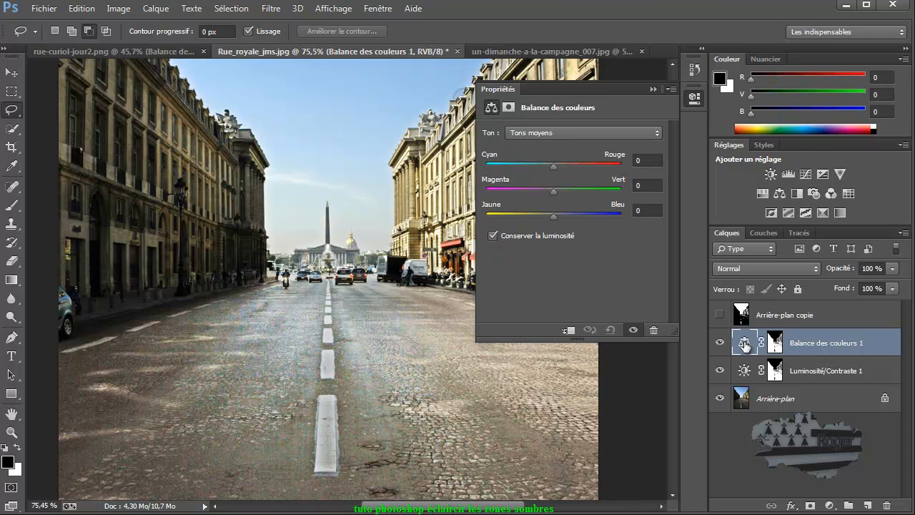
pyautogui.moveTo(551, 213); pyautogui.dragTo(545, 216)
pyautogui.moveTo(546, 218); pyautogui.dragTo(533, 218)
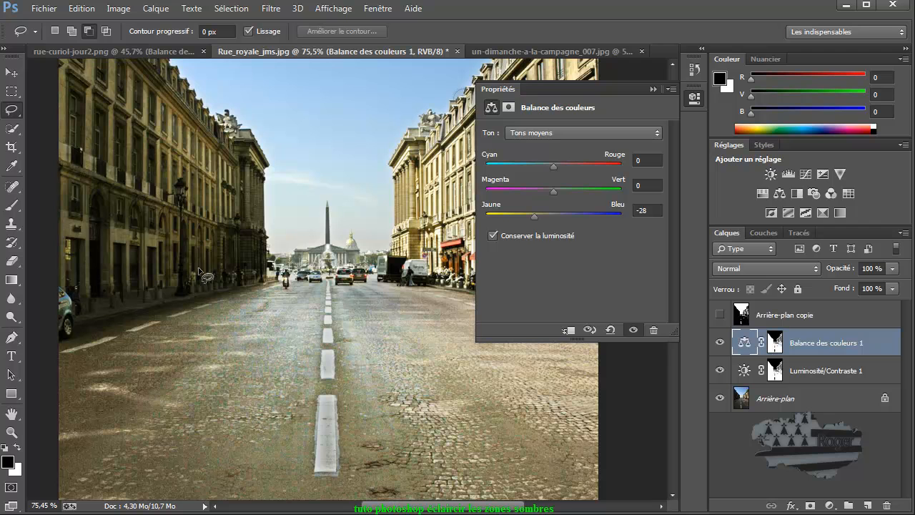
pyautogui.click(653, 88)
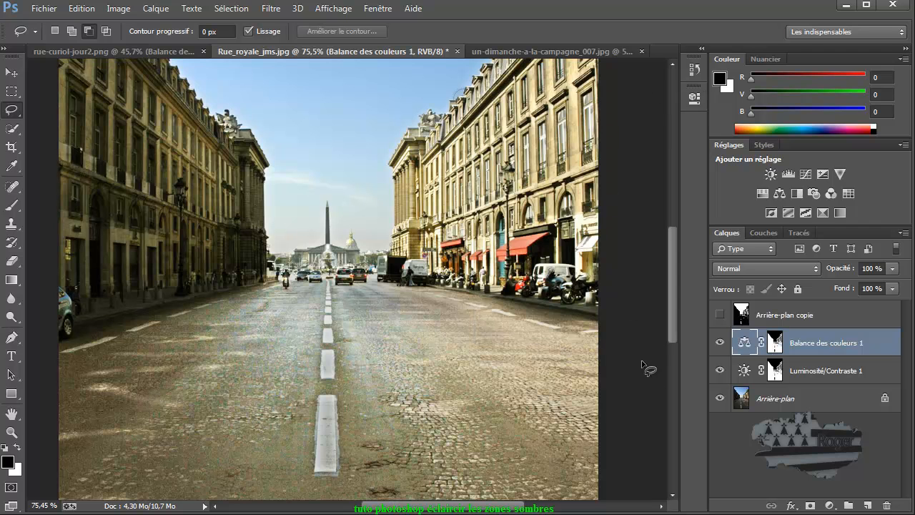
pyautogui.keyDown('alt'); pyautogui.click(720, 399); pyautogui.keyUp('alt')
pyautogui.keyDown('alt'); pyautogui.click(720, 398); pyautogui.keyUp('alt')
# Set the feather of the Balance des couleurs 1 layer's mask to 3,5 px and collapse its properties.
pyautogui.click(775, 343)
pyautogui.doubleClick(744, 342)
pyautogui.click(508, 108)
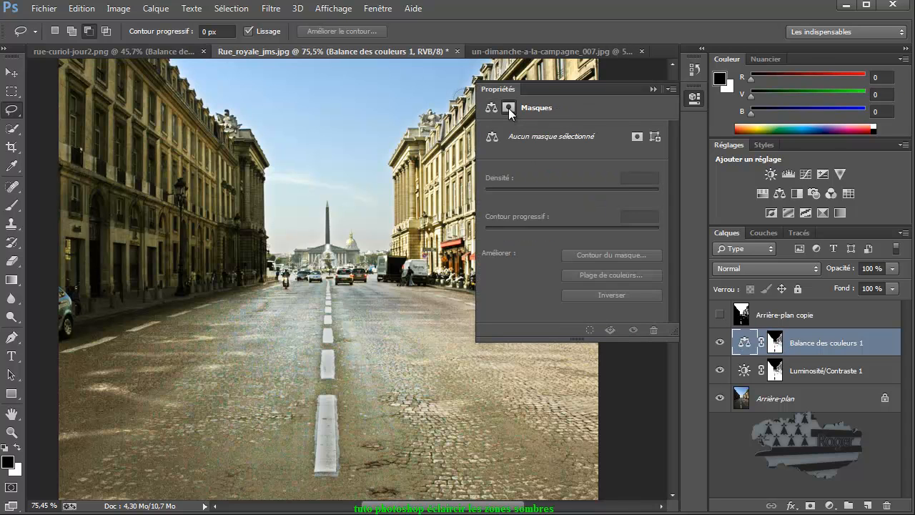
pyautogui.click(774, 342)
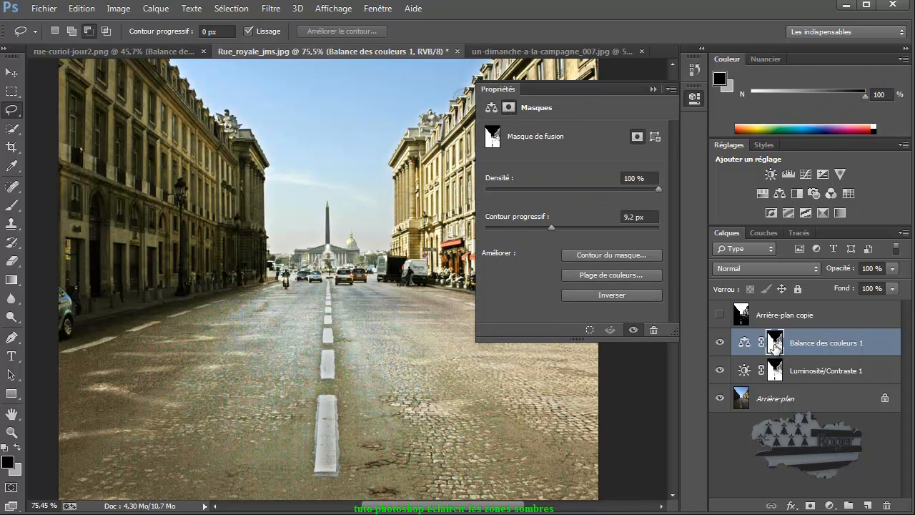
pyautogui.moveTo(551, 228)
pyautogui.mouseDown()
pyautogui.moveTo(565, 229)
pyautogui.moveTo(534, 232)
pyautogui.mouseUp()
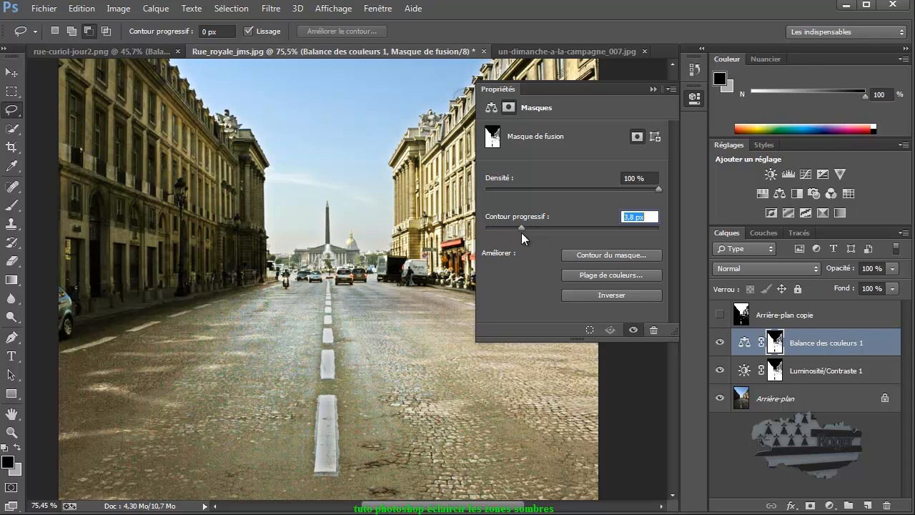
pyautogui.moveTo(508, 232); pyautogui.dragTo(518, 227)
pyautogui.moveTo(518, 231); pyautogui.dragTo(518, 231)
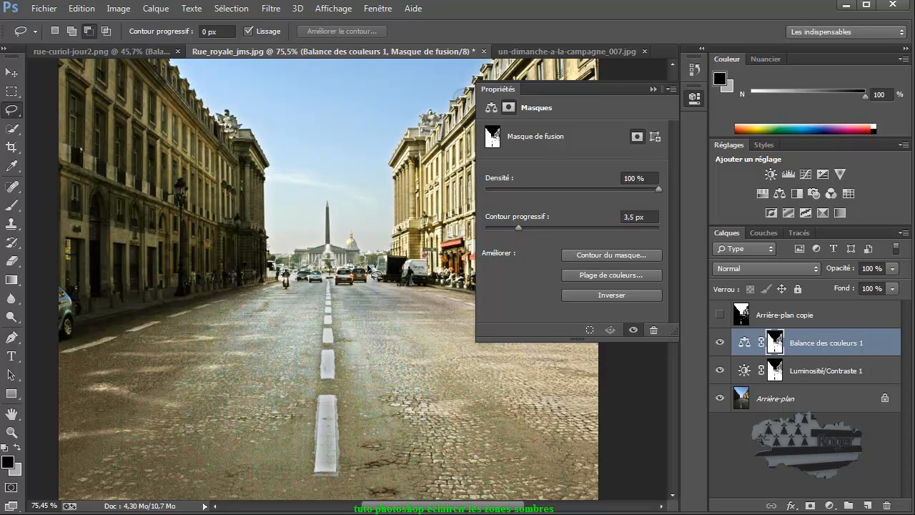
pyautogui.click(652, 89)
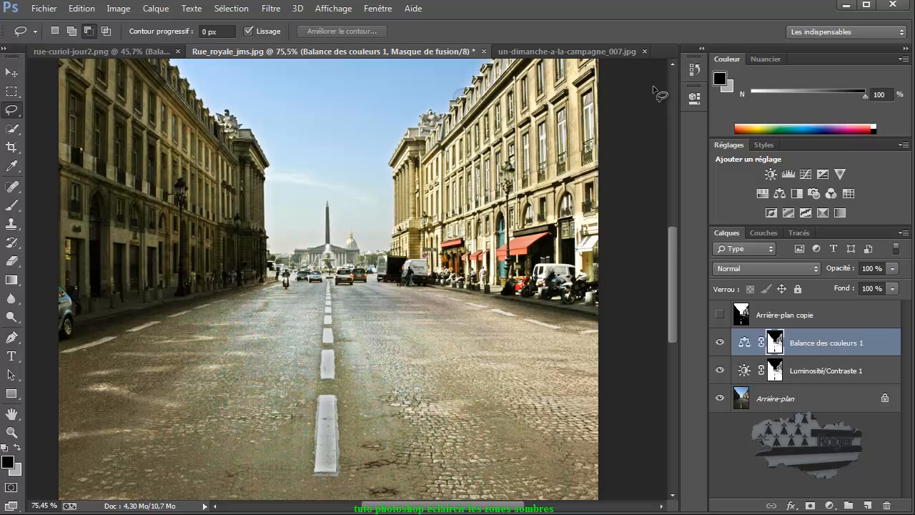
# Compare the corrected street photo with the original by repeatedly hiding and restoring the adjustment layers.
pyautogui.keyDown('alt'); pyautogui.click(719, 400); pyautogui.keyUp('alt')
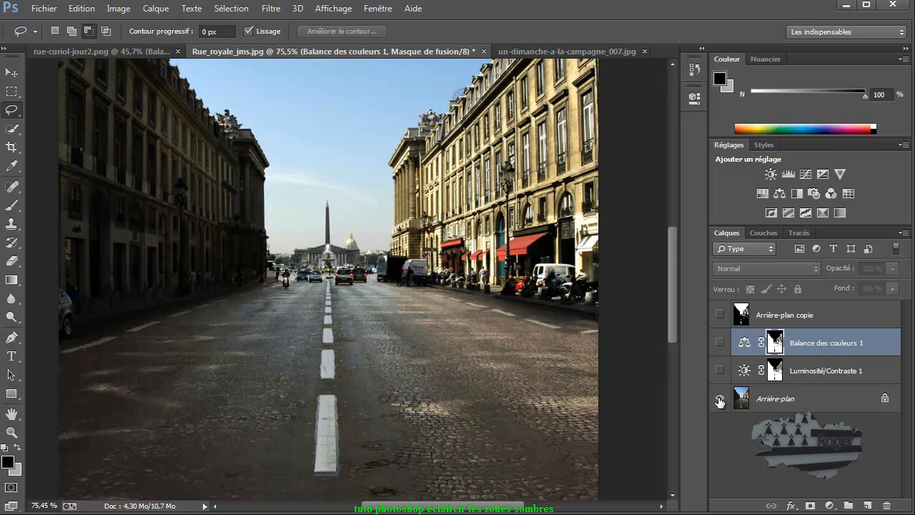
pyautogui.keyDown('alt'); pyautogui.click(719, 400); pyautogui.keyUp('alt')
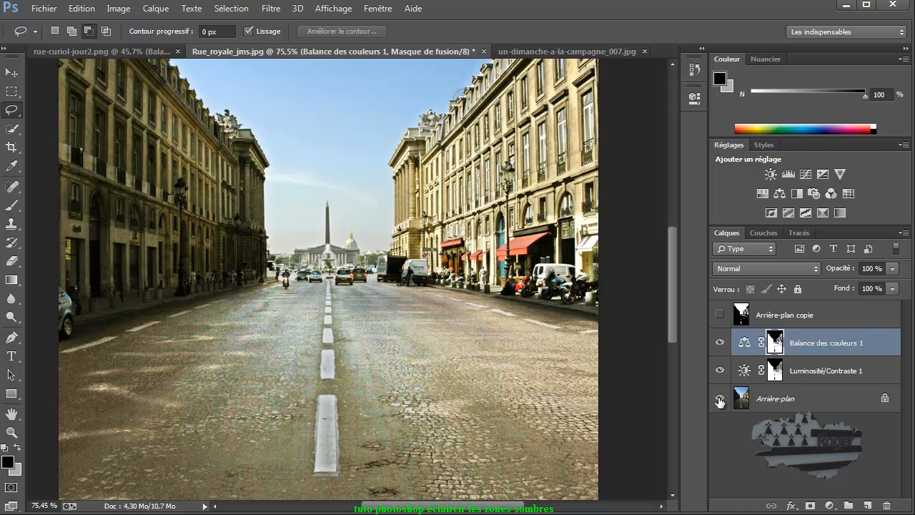
pyautogui.keyDown('alt'); pyautogui.click(719, 400); pyautogui.keyUp('alt')
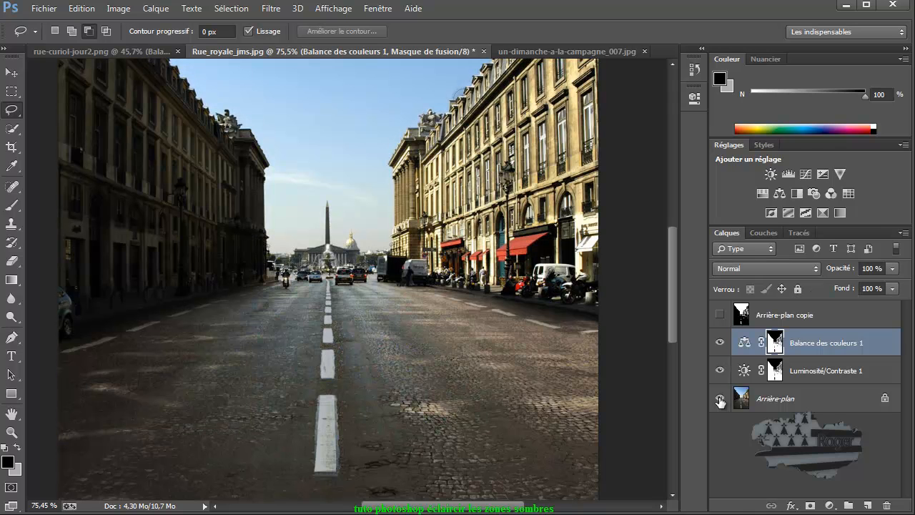
pyautogui.keyDown('alt'); pyautogui.click(719, 400); pyautogui.keyUp('alt')
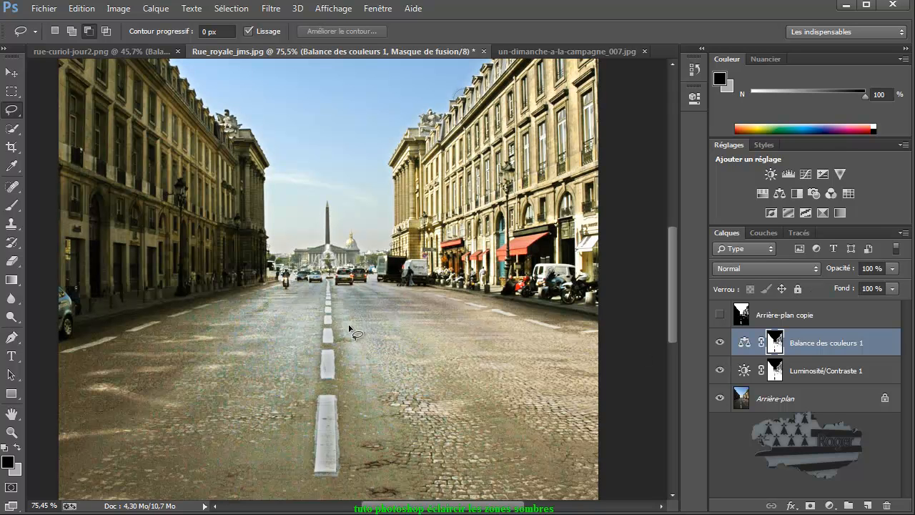
pyautogui.keyDown('alt'); pyautogui.click(719, 400); pyautogui.keyUp('alt')
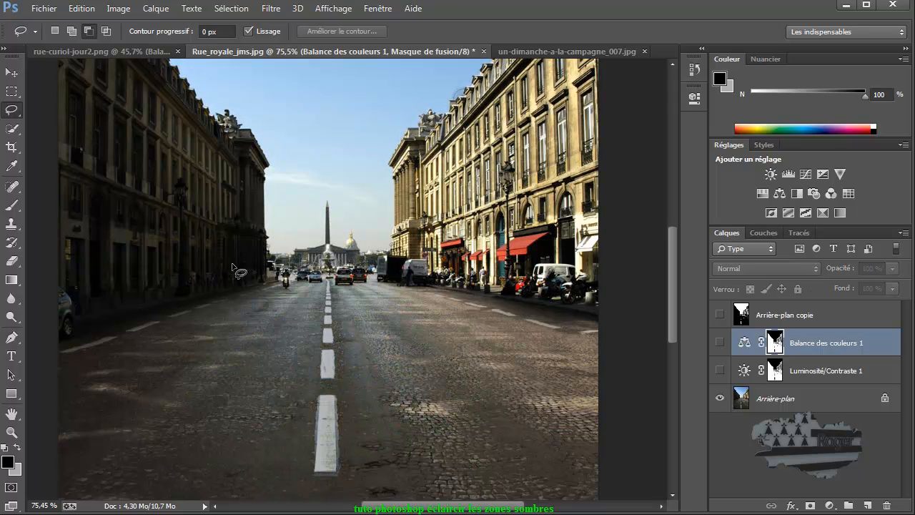
pyautogui.keyDown('alt'); pyautogui.click(721, 400); pyautogui.keyUp('alt')
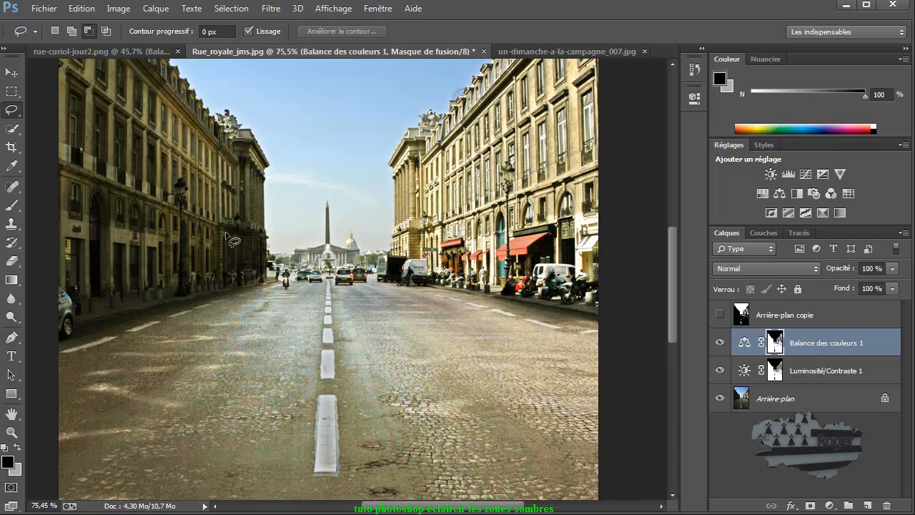
# In un-dimanche-a-la-campagne_007.jpg, duplicate the Arrière-plan layer and apply a Seuil adjustment of 85 to the copy.
pyautogui.click(535, 52)
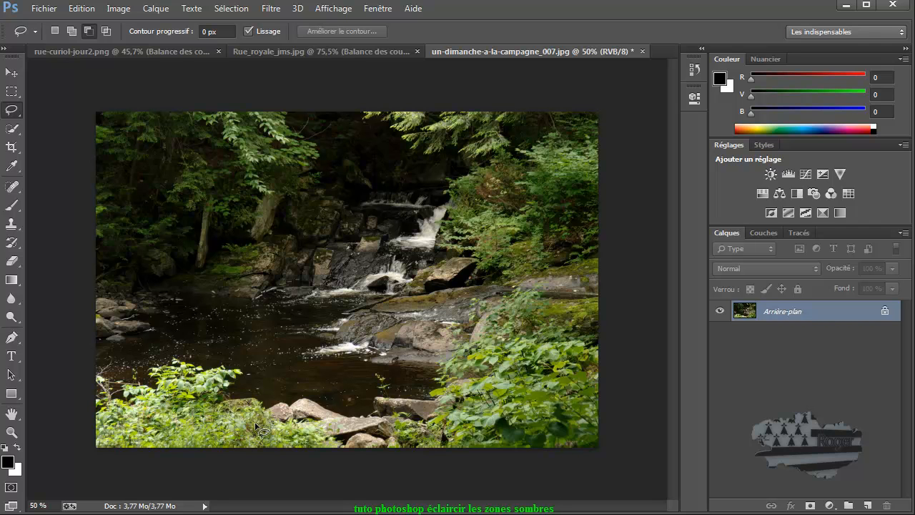
pyautogui.moveTo(832, 325); pyautogui.dragTo(866, 501)
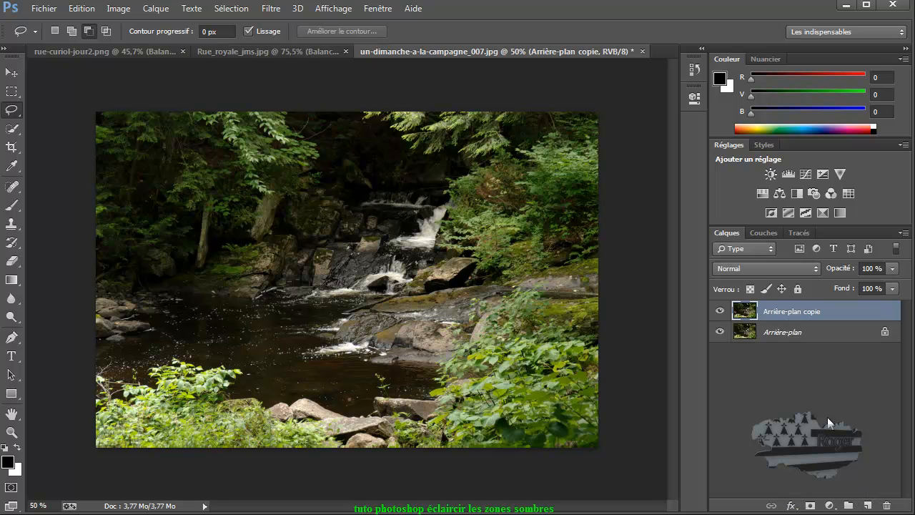
pyautogui.click(118, 11)
pyautogui.moveTo(133, 45)
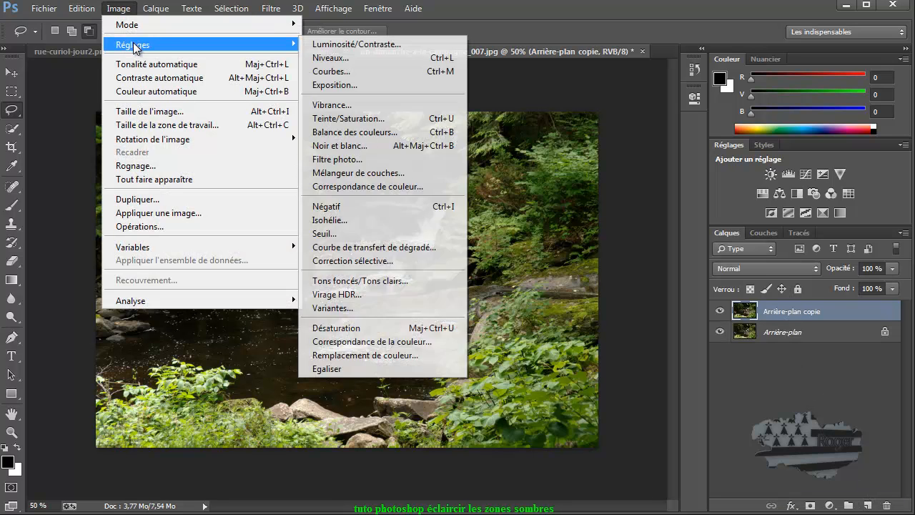
pyautogui.click(350, 238)
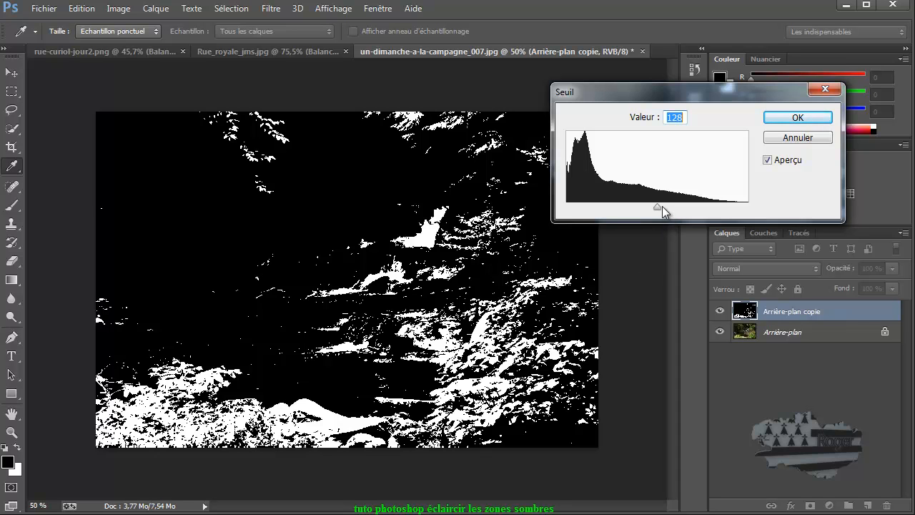
pyautogui.moveTo(656, 208); pyautogui.dragTo(626, 210)
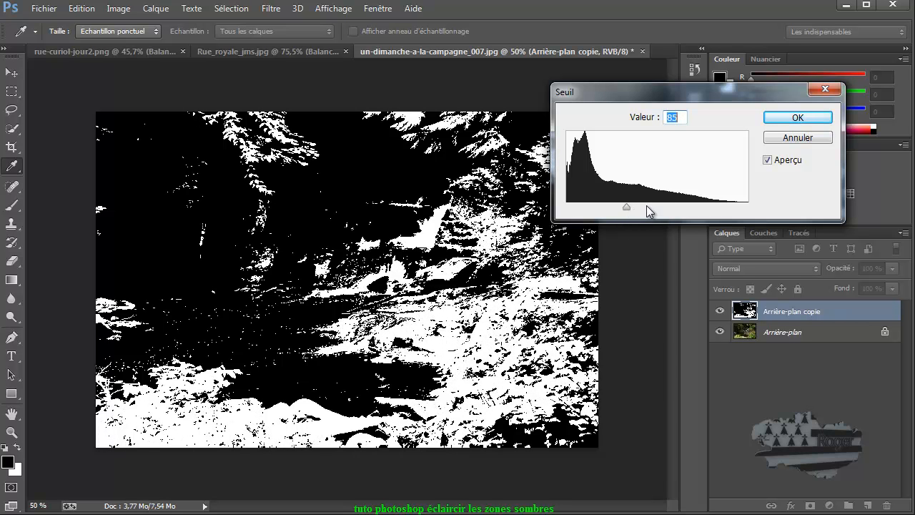
pyautogui.click(808, 120)
pyautogui.press('l')
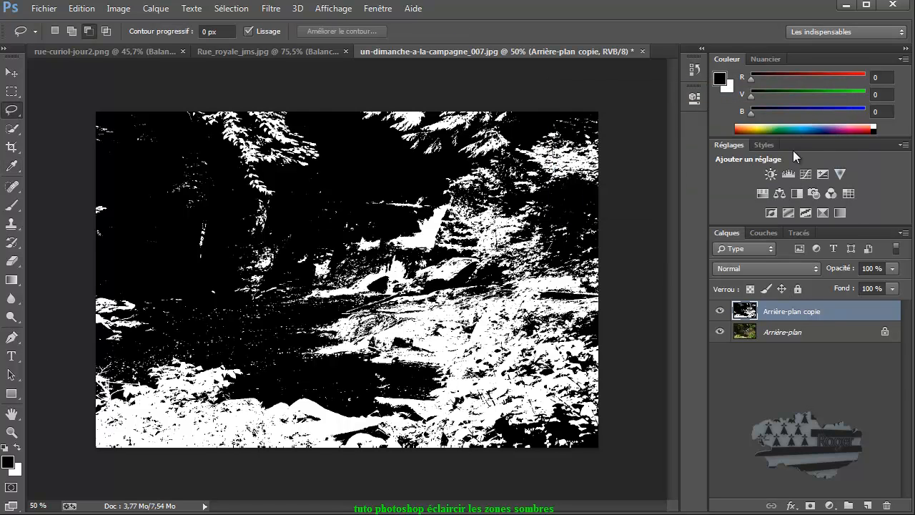
# Load the white areas of the thresholded forest copy as a selection from the RVB channel and return to the layers.
pyautogui.click(767, 229)
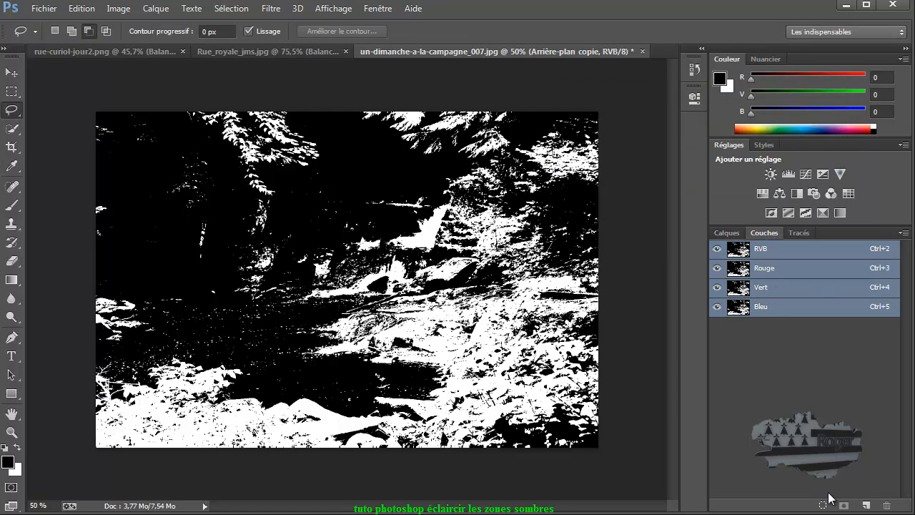
pyautogui.click(824, 506)
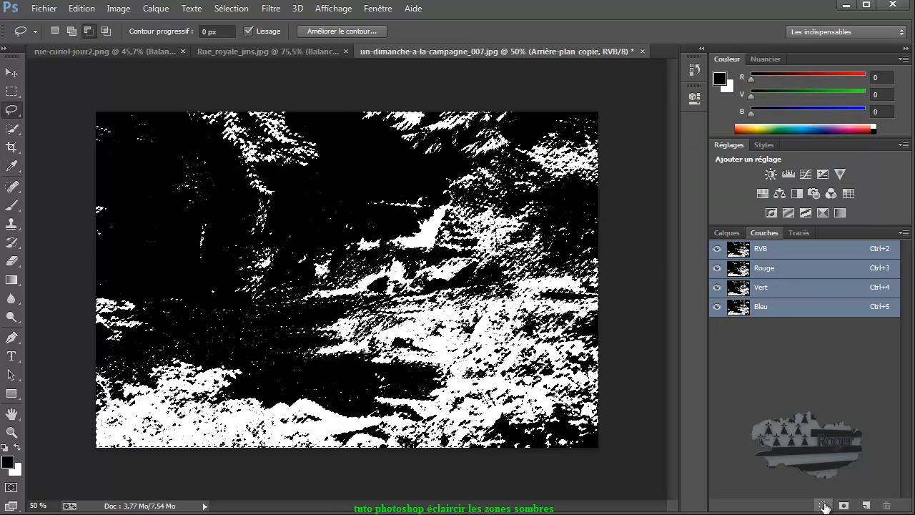
pyautogui.click(727, 233)
# Hide the thresholded copy, make the forest photo's Arrière-plan layer active and invert the selection to cover the dark areas.
pyautogui.click(719, 313)
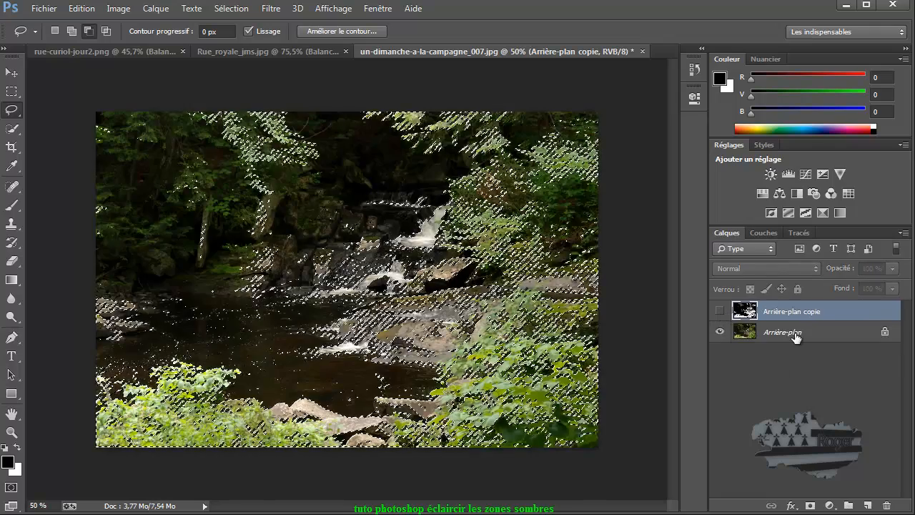
pyautogui.click(793, 333)
pyautogui.click(233, 9)
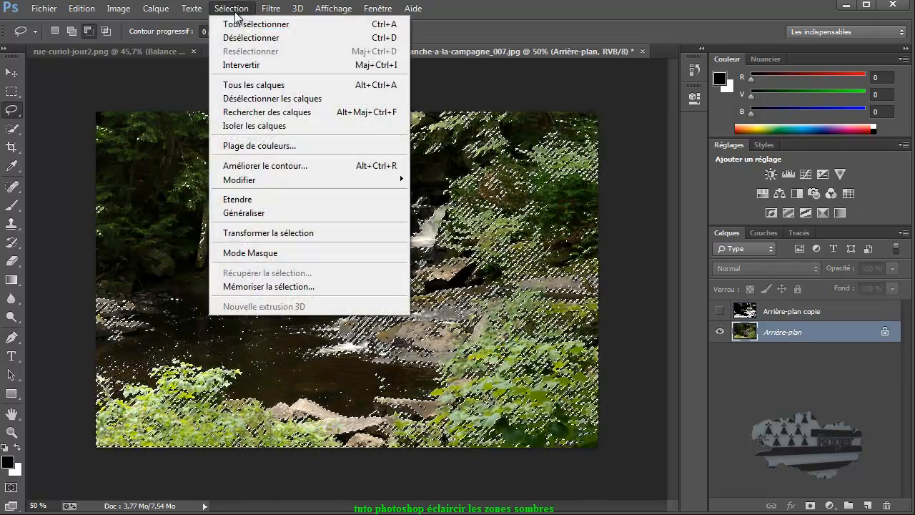
pyautogui.click(247, 62)
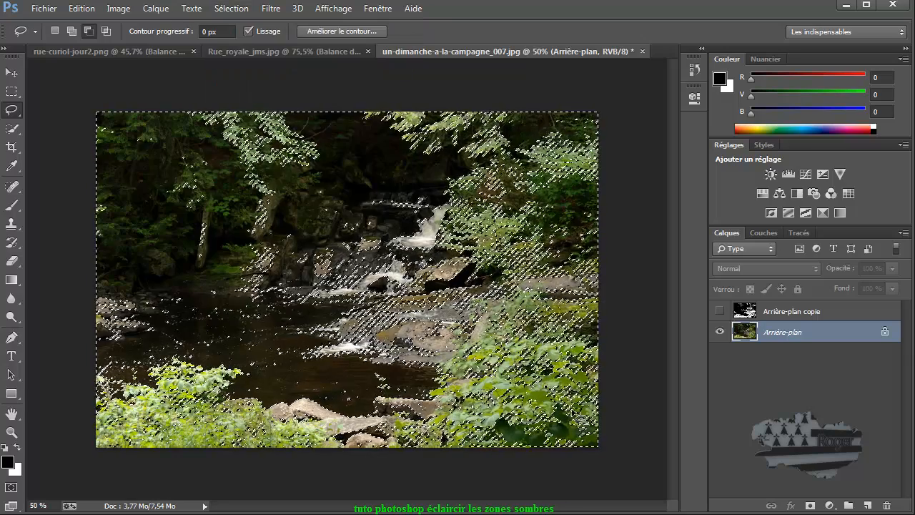
# Subtract the bright foreground foliage and rocks along the photo's lower edge from the selection with the Lasso tool.
pyautogui.rightClick(11, 112)
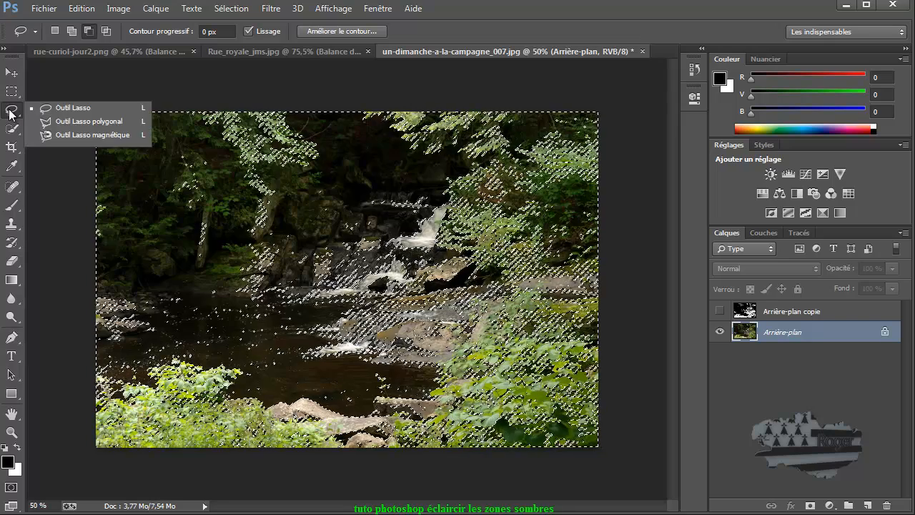
pyautogui.click(64, 108)
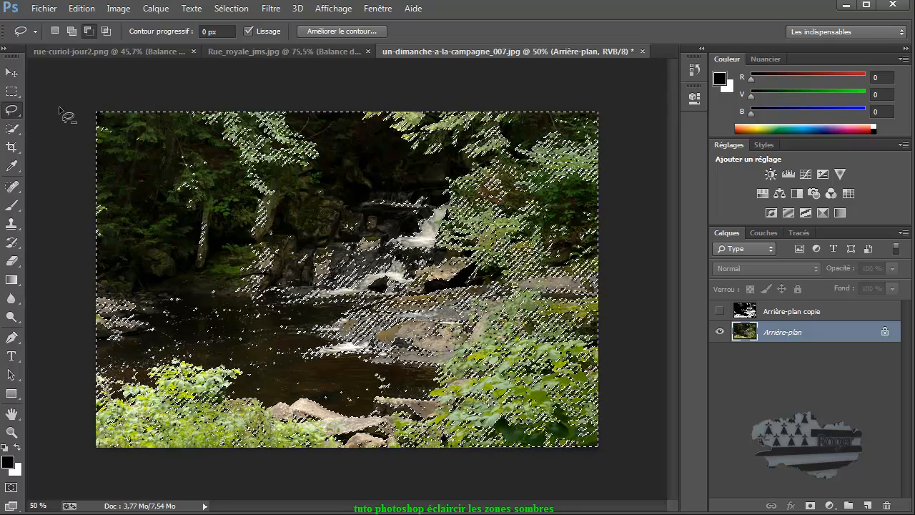
pyautogui.click(89, 30)
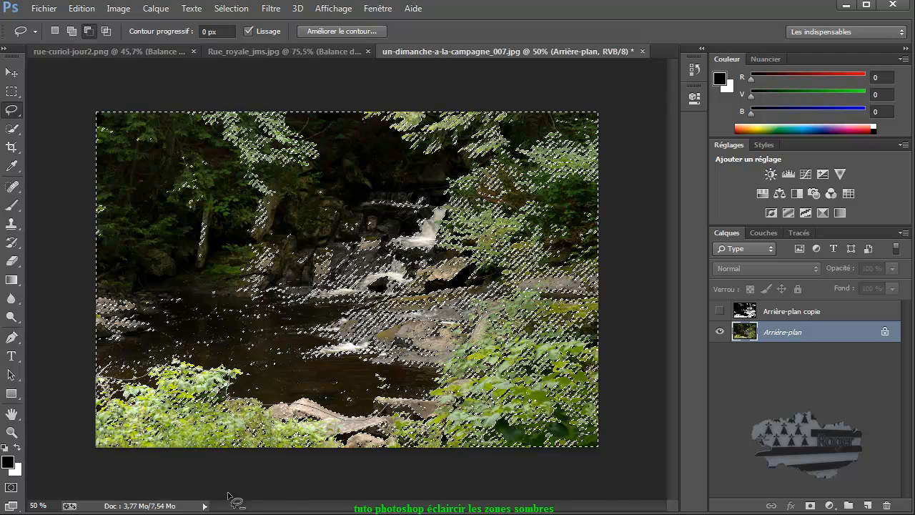
pyautogui.moveTo(638, 364); pyautogui.dragTo(633, 287)
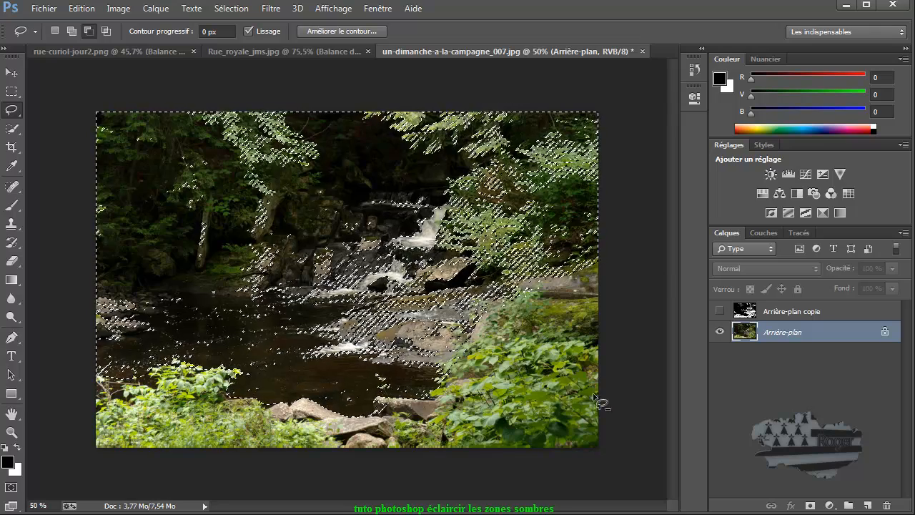
pyautogui.click(772, 177)
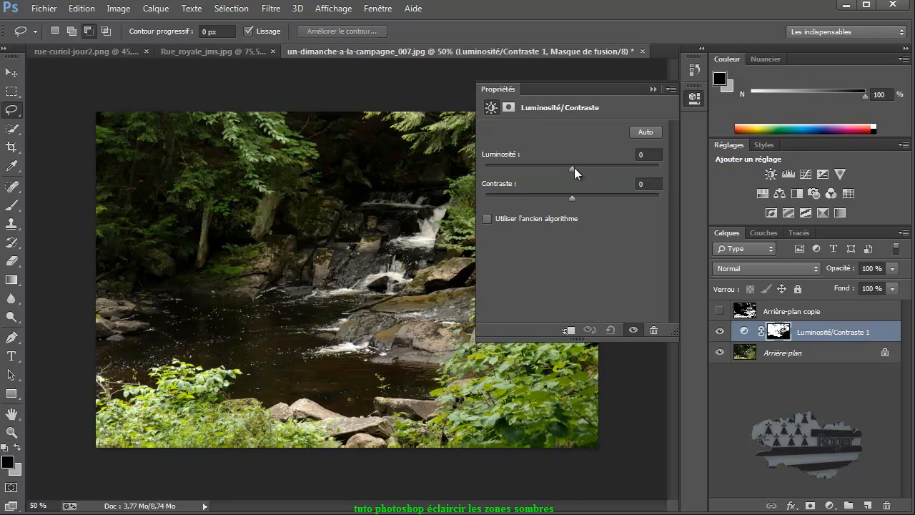
pyautogui.moveTo(573, 170); pyautogui.dragTo(606, 170)
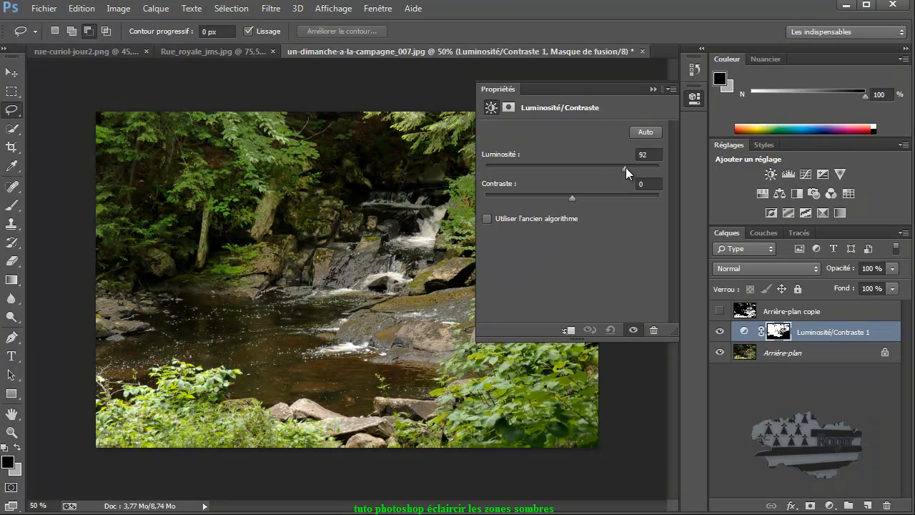
pyautogui.moveTo(630, 168); pyautogui.dragTo(572, 170)
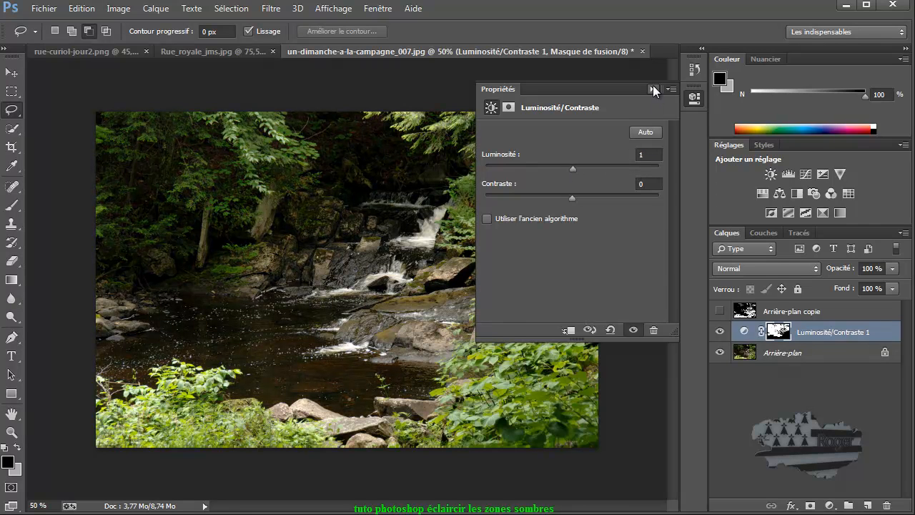
pyautogui.click(653, 87)
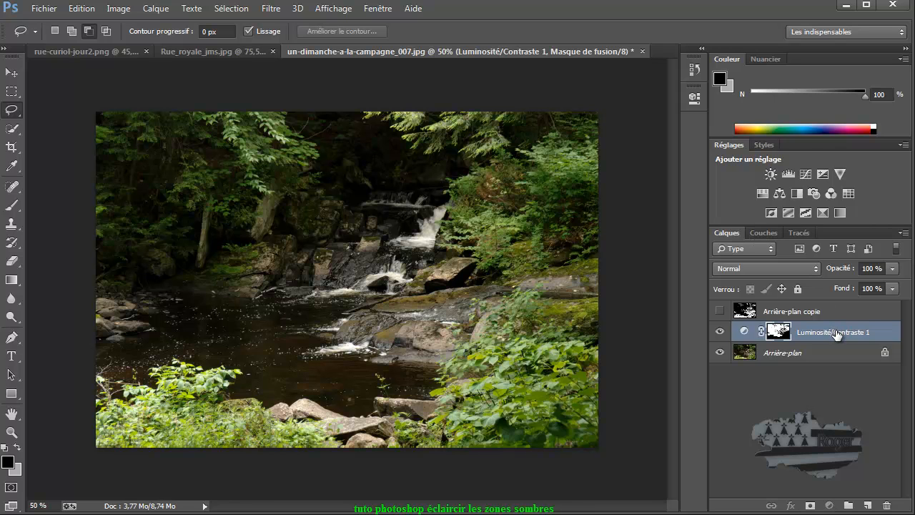
pyautogui.moveTo(836, 334); pyautogui.dragTo(889, 506)
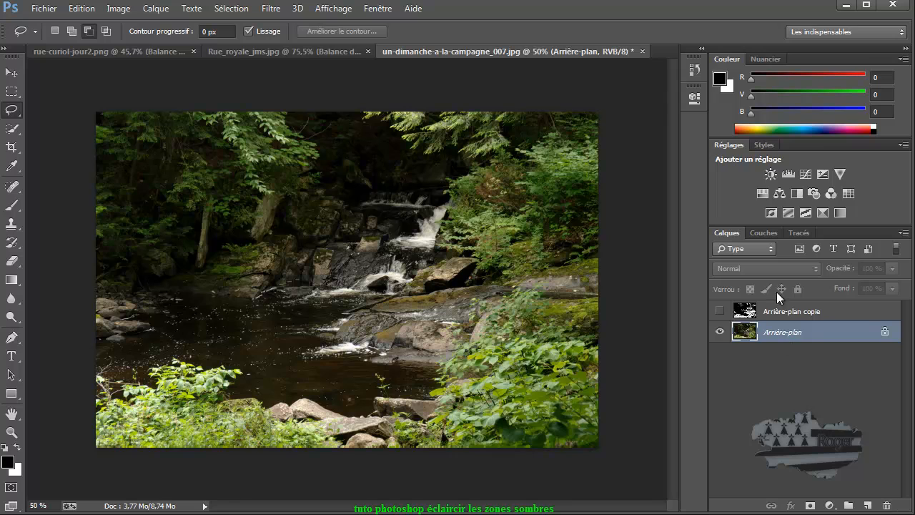
# Load the forest photo's bright areas as a selection from the RVB channel, then subtract the foreground foliage and rocks with the Lasso tool.
pyautogui.click(765, 232)
pyautogui.click(822, 504)
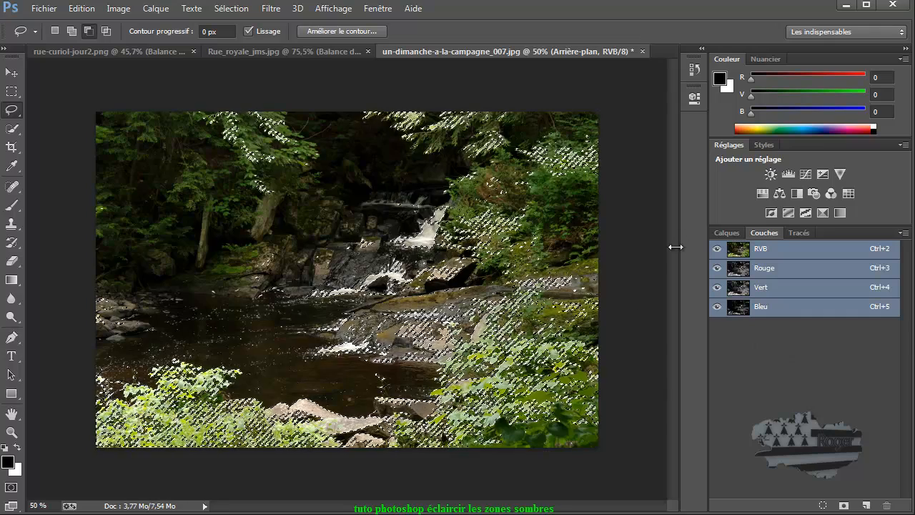
pyautogui.click(727, 232)
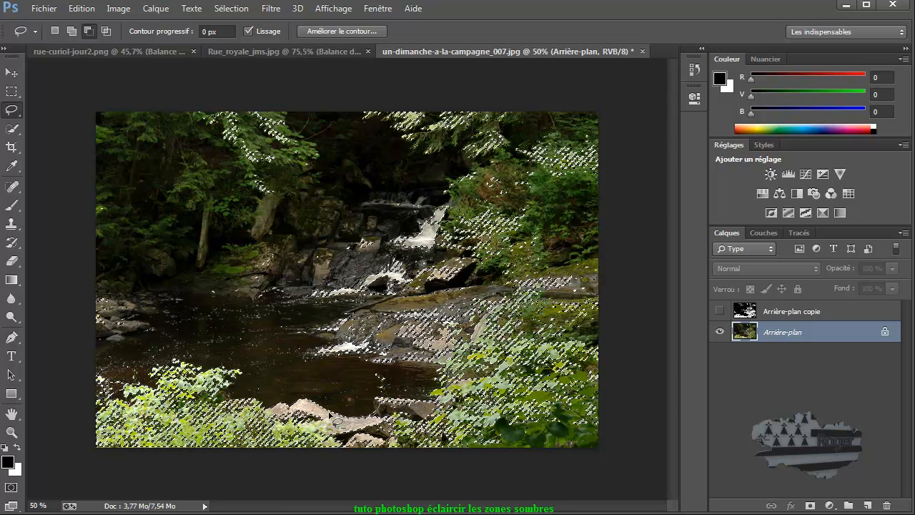
pyautogui.moveTo(123, 386)
pyautogui.mouseDown()
pyautogui.moveTo(90, 467)
pyautogui.moveTo(204, 490)
pyautogui.moveTo(425, 490)
pyautogui.moveTo(643, 383)
pyautogui.mouseUp()
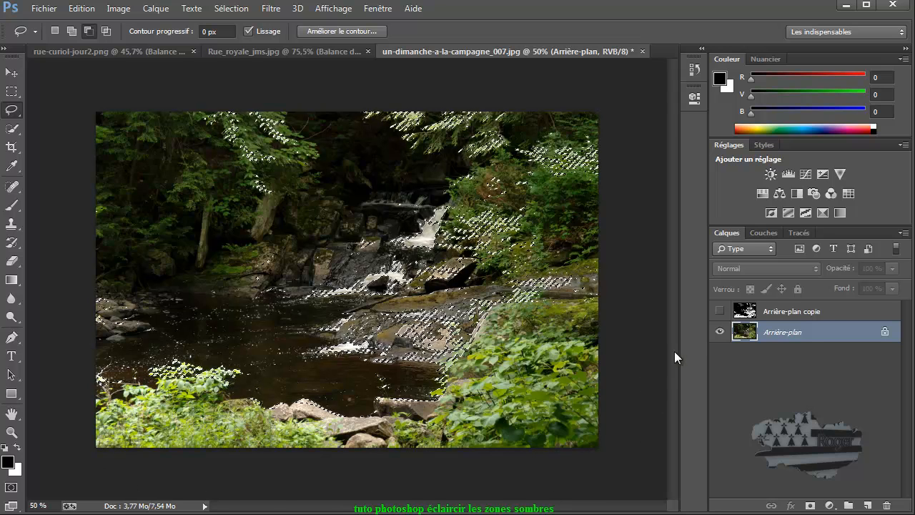
# Add a Balance des couleurs adjustment to the selected bright areas with midtones at Cyan/Rouge +8, Magenta/Vert +16 and Jaune/Bleu -24.
pyautogui.click(777, 193)
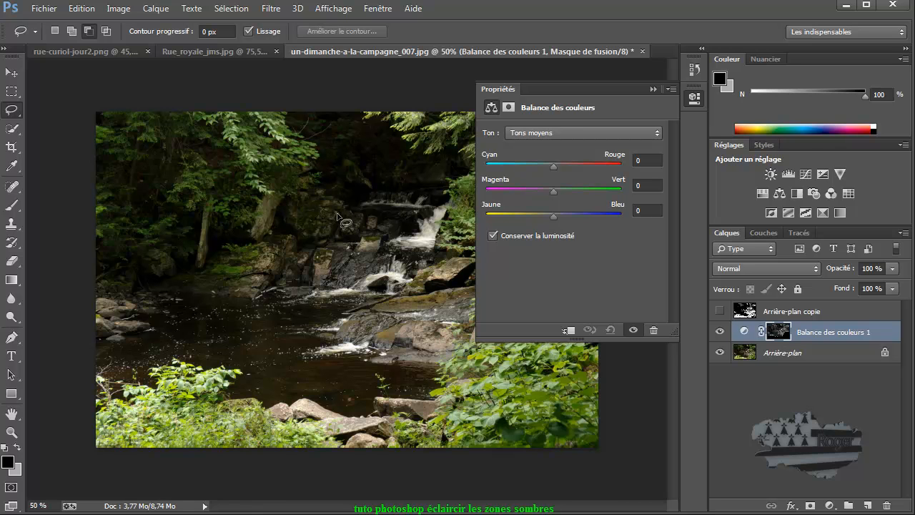
pyautogui.moveTo(552, 217); pyautogui.dragTo(527, 226)
pyautogui.moveTo(528, 226); pyautogui.dragTo(526, 226)
pyautogui.moveTo(552, 190); pyautogui.dragTo(561, 193)
pyautogui.moveTo(553, 168)
pyautogui.mouseDown()
pyautogui.moveTo(542, 170)
pyautogui.moveTo(570, 174)
pyautogui.moveTo(559, 174)
pyautogui.mouseUp()
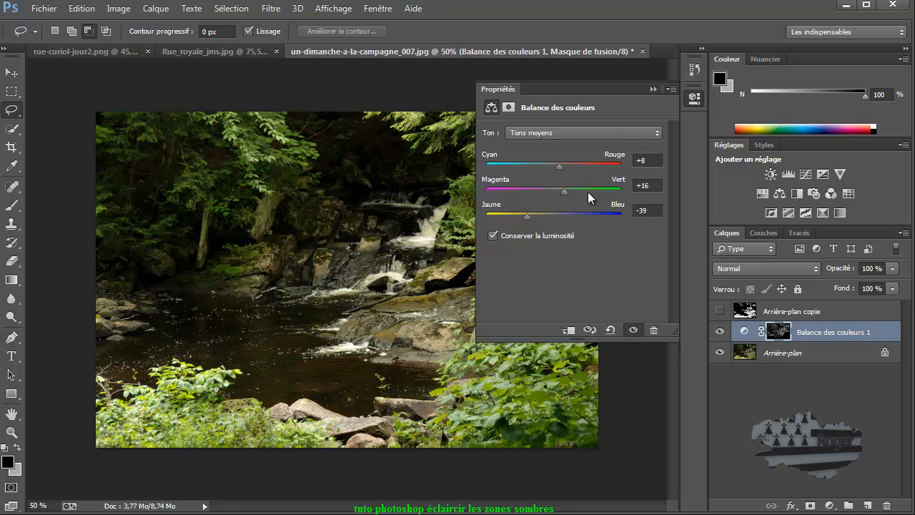
pyautogui.moveTo(527, 215)
pyautogui.mouseDown()
pyautogui.moveTo(587, 225)
pyautogui.moveTo(536, 225)
pyautogui.mouseUp()
pyautogui.click(652, 89)
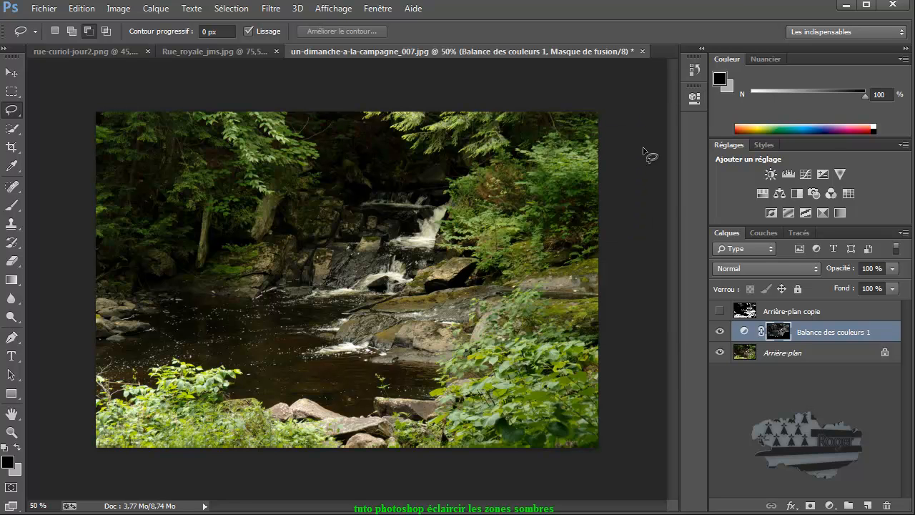
# Add a Luminosité/Contraste adjustment layer above the Balance des couleurs 1 layer and undo its accidental deletion.
pyautogui.click(769, 175)
pyautogui.moveTo(793, 331); pyautogui.dragTo(888, 502)
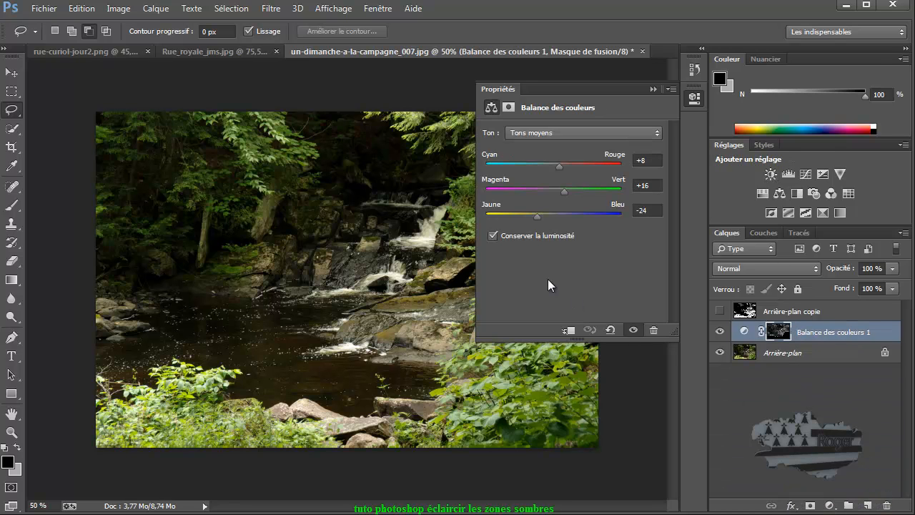
pyautogui.click(81, 8)
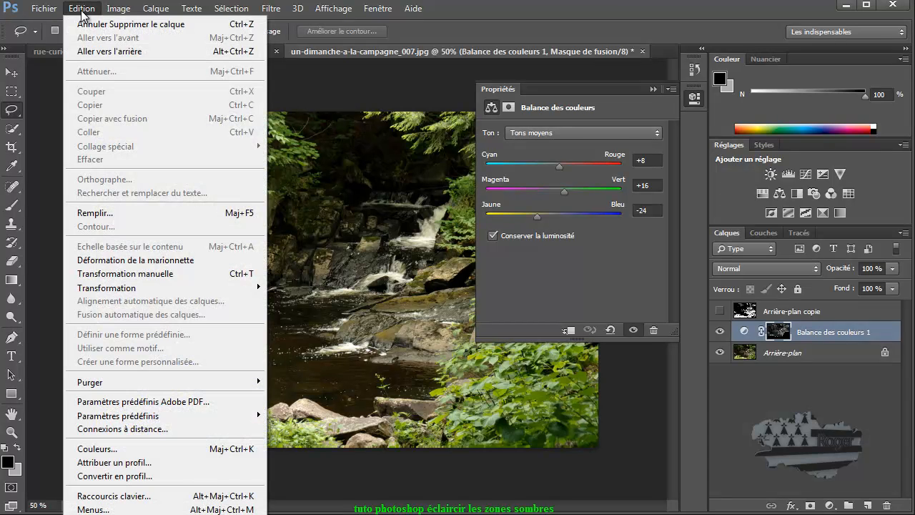
pyautogui.click(94, 50)
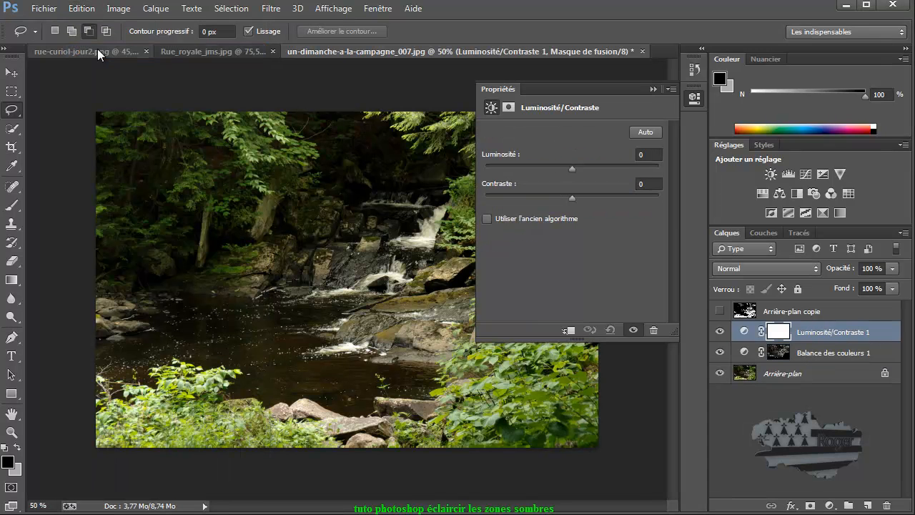
# Replace the white mask of the Luminosité/Contraste 1 layer with a copy of the Balance des couleurs 1 mask.
pyautogui.click(790, 333)
pyautogui.moveTo(782, 333); pyautogui.dragTo(886, 506)
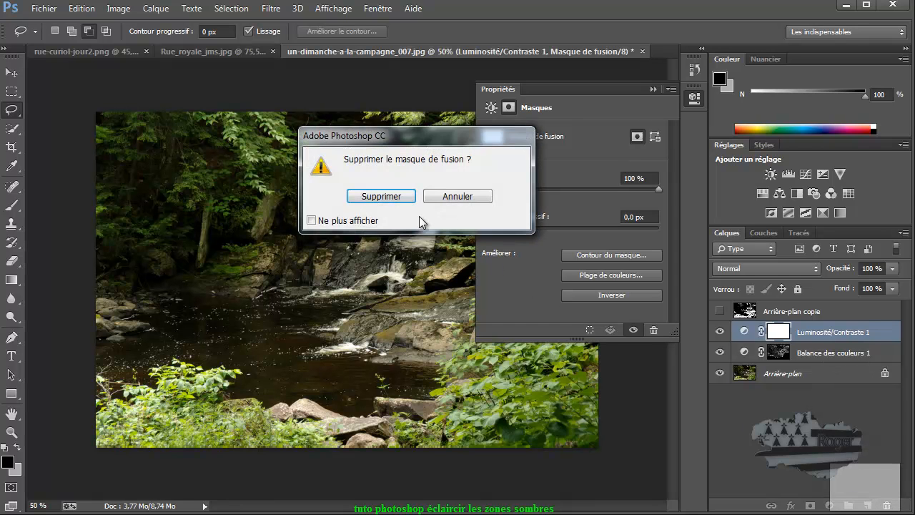
pyautogui.click(399, 193)
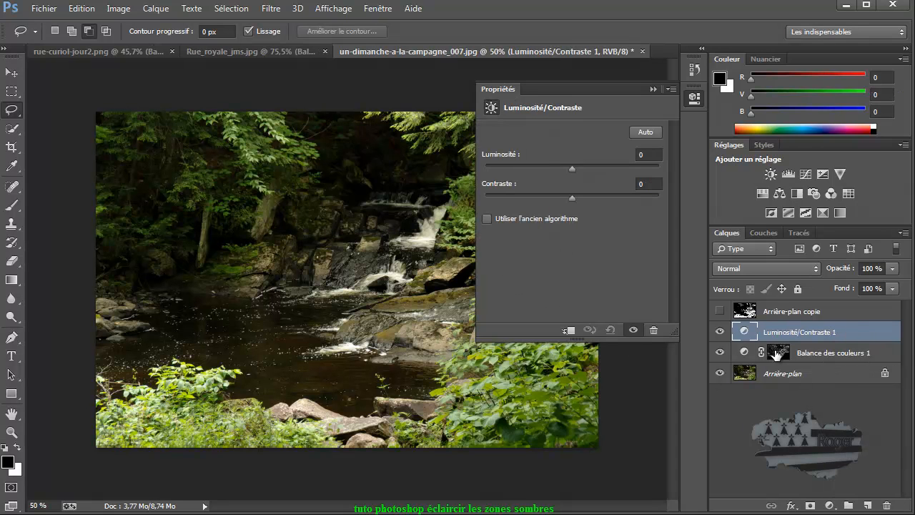
pyautogui.moveTo(777, 354); pyautogui.dragTo(787, 336)
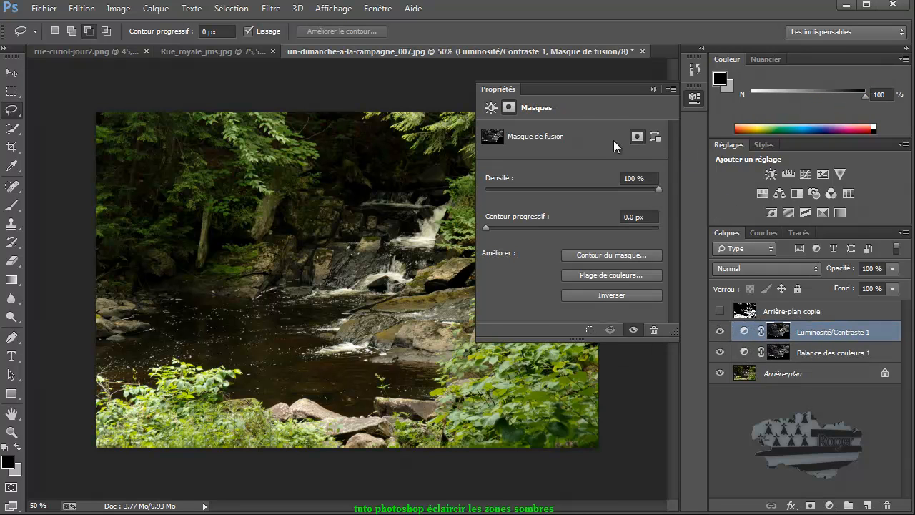
# Set the Luminosité/Contraste 1 adjustment to a brightness of 135 and a contrast of 1.
pyautogui.click(491, 108)
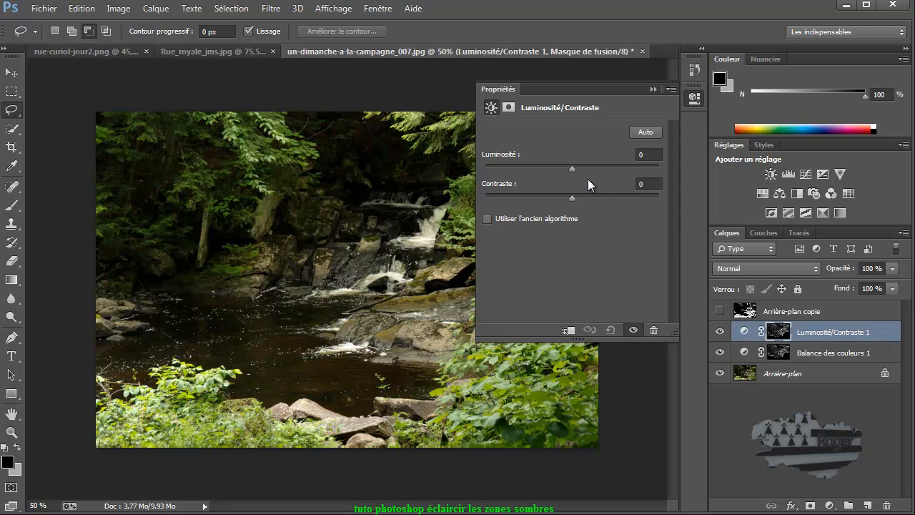
pyautogui.moveTo(575, 168); pyautogui.dragTo(648, 172)
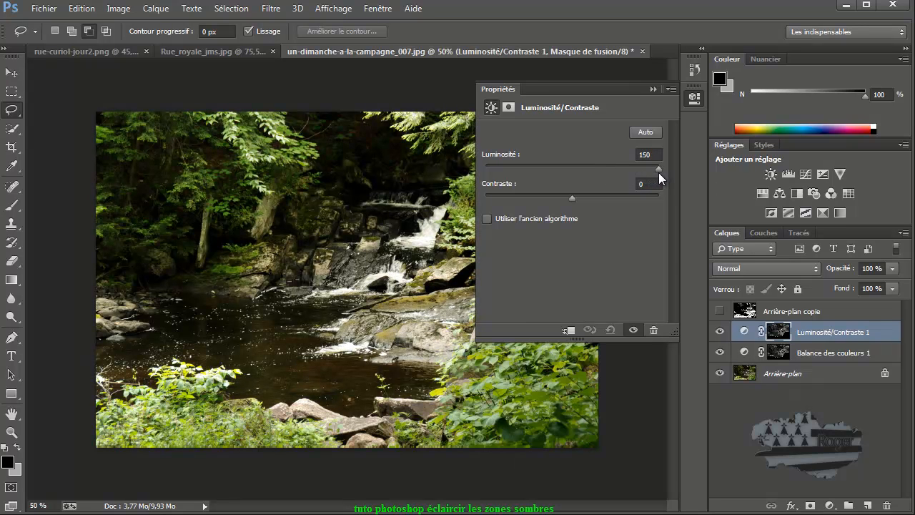
pyautogui.moveTo(648, 173); pyautogui.dragTo(650, 172)
pyautogui.moveTo(571, 200)
pyautogui.mouseDown()
pyautogui.moveTo(611, 198)
pyautogui.moveTo(519, 198)
pyautogui.moveTo(573, 198)
pyautogui.mouseUp()
# Feather the Balance des couleurs 1 mask by about 6.7 px and the Luminosité/Contraste 1 mask by 8.8 px.
pyautogui.click(780, 353)
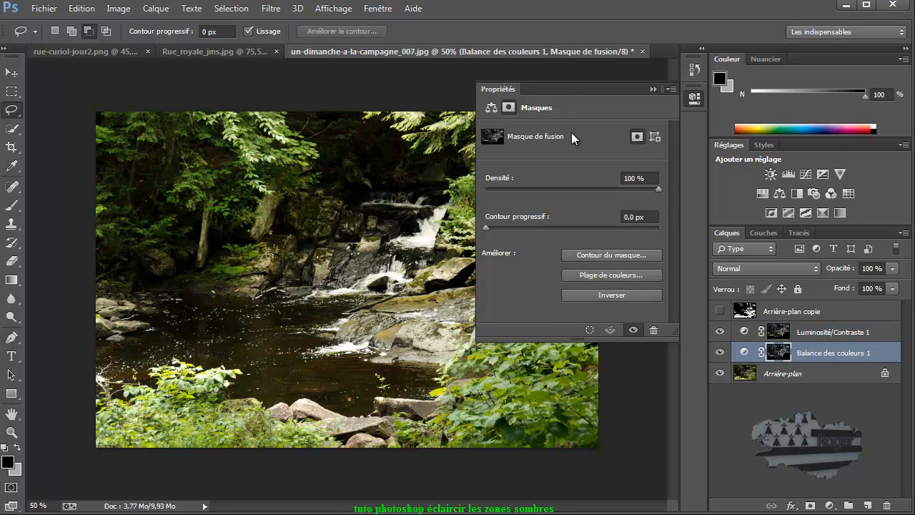
pyautogui.moveTo(491, 227); pyautogui.dragTo(513, 231)
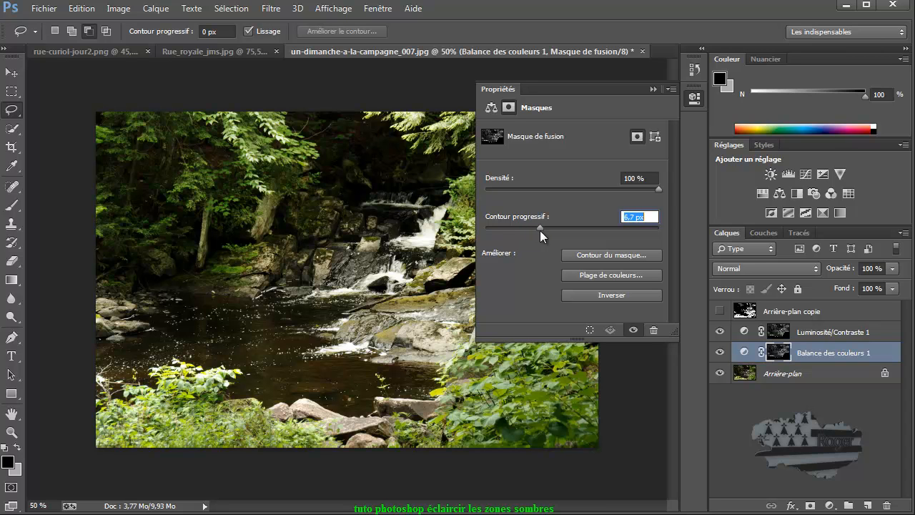
pyautogui.moveTo(539, 230); pyautogui.dragTo(539, 230)
pyautogui.click(781, 336)
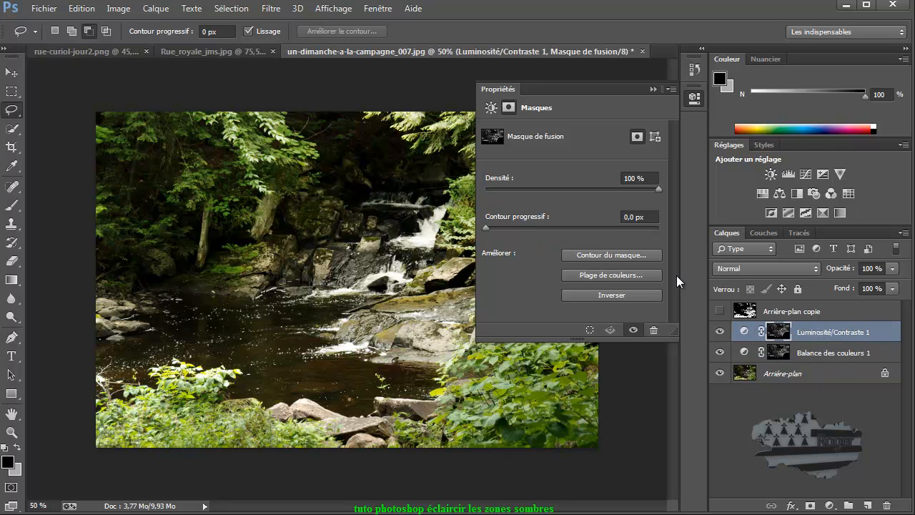
pyautogui.moveTo(486, 228); pyautogui.dragTo(549, 233)
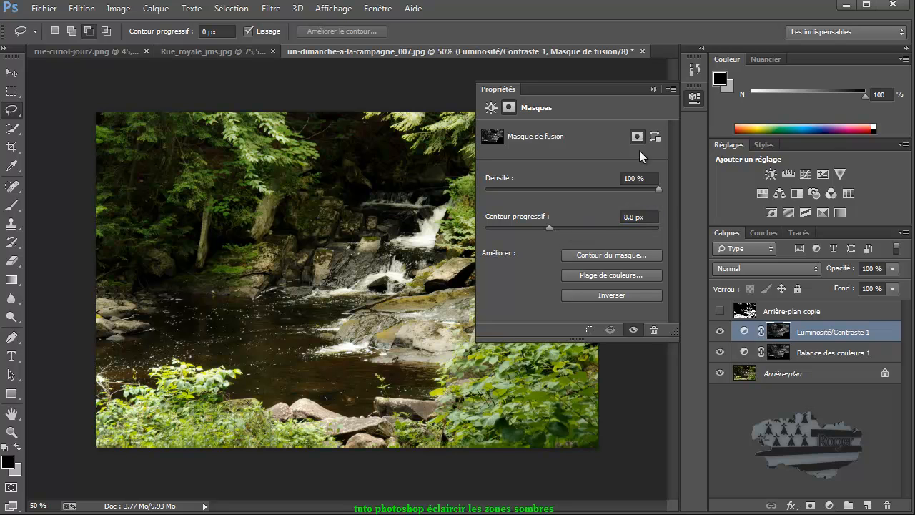
pyautogui.click(653, 88)
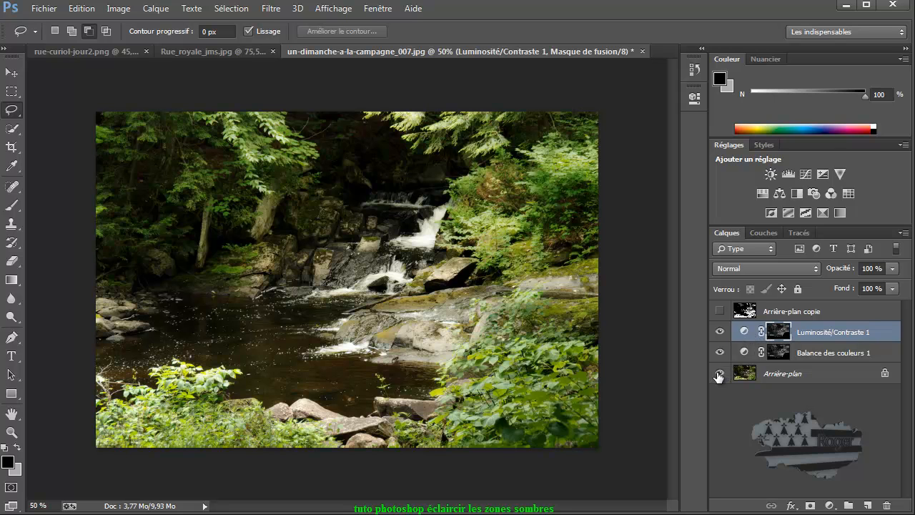
# Compare the forest photo with and without its adjustment layers by toggling all layers except Arrière-plan.
pyautogui.keyDown('alt'); pyautogui.click(719, 373); pyautogui.keyUp('alt')
pyautogui.keyDown('alt'); pyautogui.click(719, 373); pyautogui.keyUp('alt')
pyautogui.keyDown('alt'); pyautogui.click(719, 373); pyautogui.keyUp('alt')
pyautogui.keyDown('alt'); pyautogui.click(719, 373); pyautogui.keyUp('alt')
pyautogui.keyDown('alt'); pyautogui.click(718, 373); pyautogui.keyUp('alt')
pyautogui.keyDown('alt'); pyautogui.click(719, 373); pyautogui.keyUp('alt')
# Fine-tune the brightness of the Luminosité/Contraste 1 adjustment and deselect all layers.
pyautogui.doubleClick(743, 332)
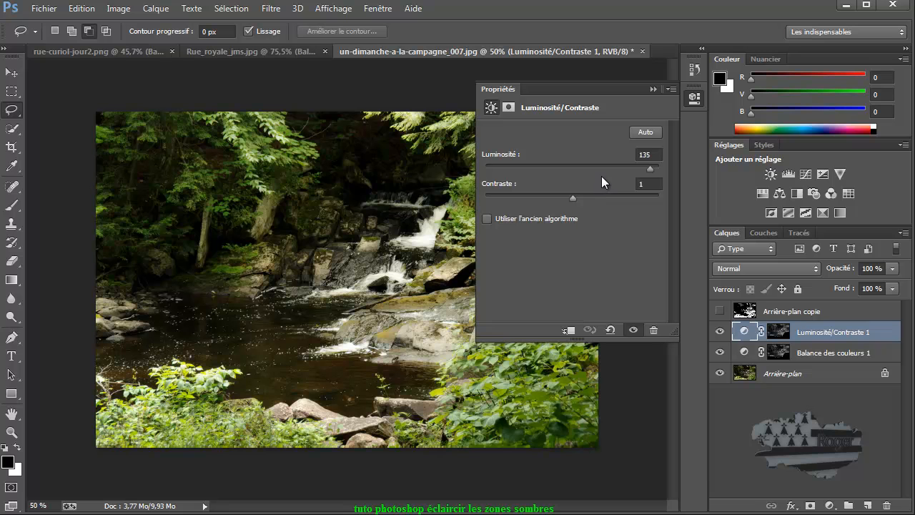
pyautogui.moveTo(648, 167)
pyautogui.mouseDown()
pyautogui.moveTo(521, 180)
pyautogui.moveTo(646, 172)
pyautogui.mouseUp()
pyautogui.click(781, 444)
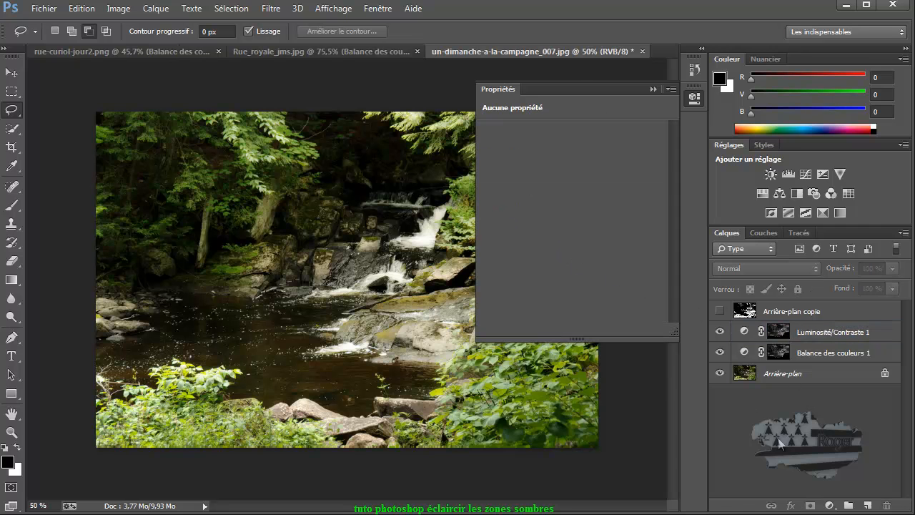
pyautogui.click(652, 88)
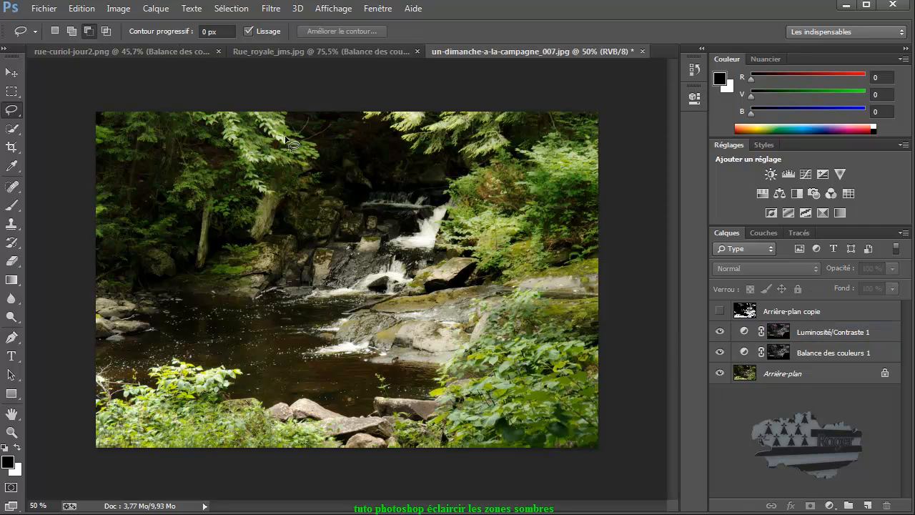
# Select the dark undergrowth, shaded rocks and pool on the Arrière-plan layer with the Sélection rapide tool.
pyautogui.click(12, 131)
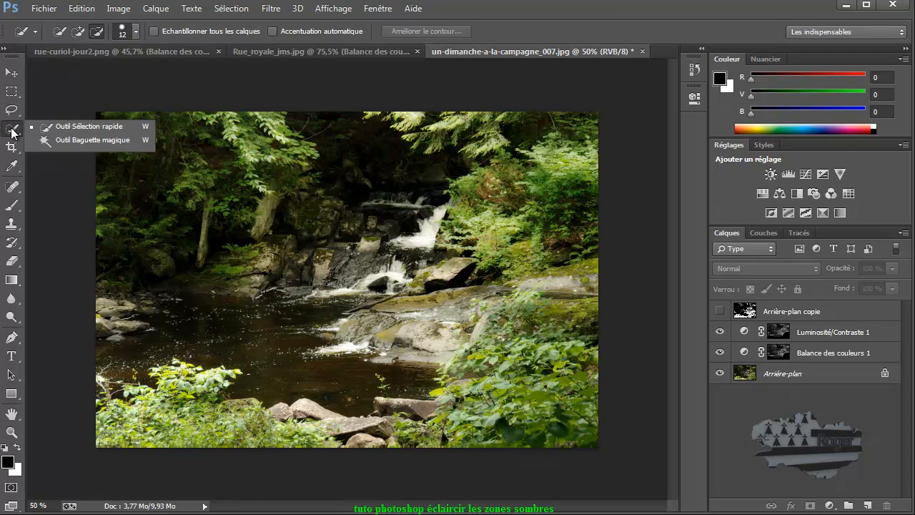
pyautogui.click(93, 126)
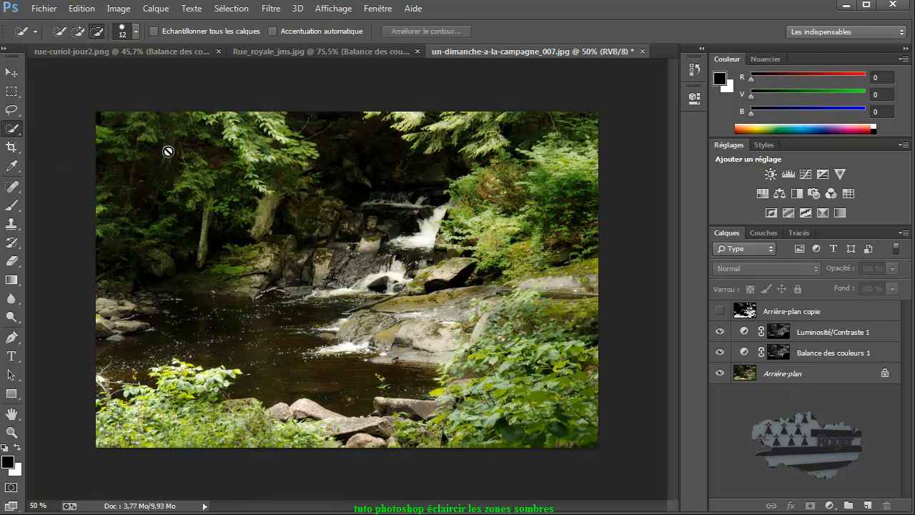
pyautogui.click(357, 153)
pyautogui.click(420, 196)
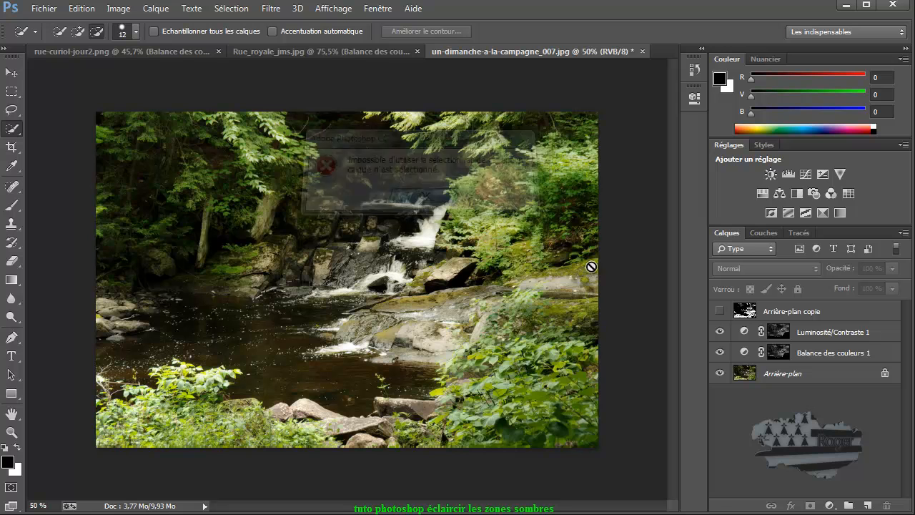
pyautogui.click(743, 371)
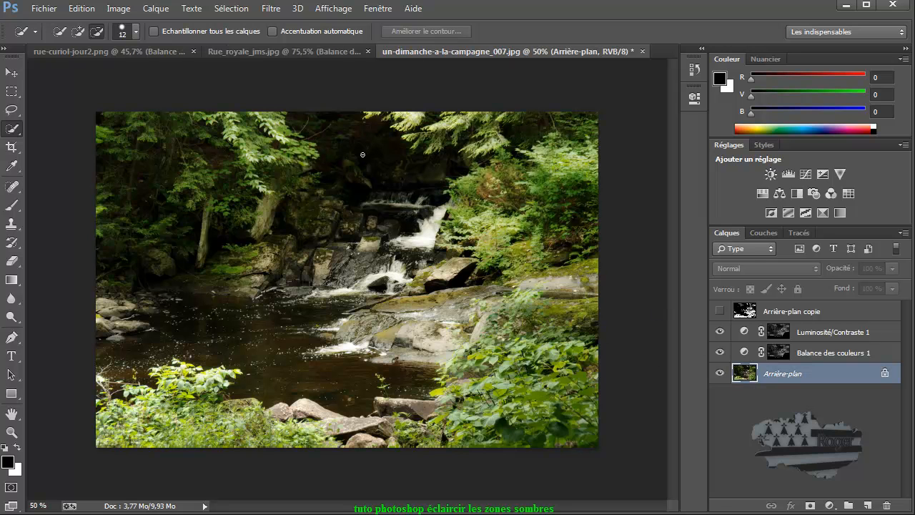
pyautogui.moveTo(345, 170)
pyautogui.mouseDown()
pyautogui.moveTo(308, 156)
pyautogui.moveTo(345, 153)
pyautogui.mouseUp()
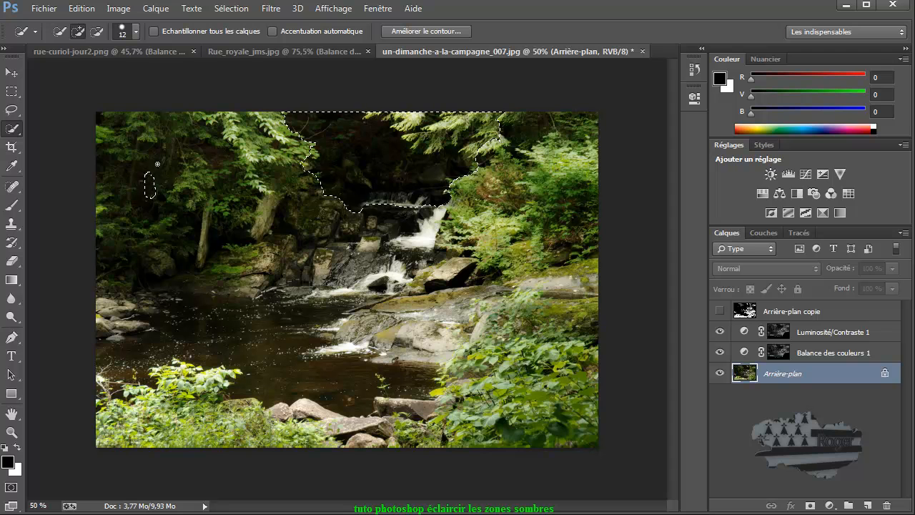
pyautogui.moveTo(153, 171)
pyautogui.mouseDown()
pyautogui.moveTo(154, 188)
pyautogui.moveTo(217, 237)
pyautogui.mouseUp()
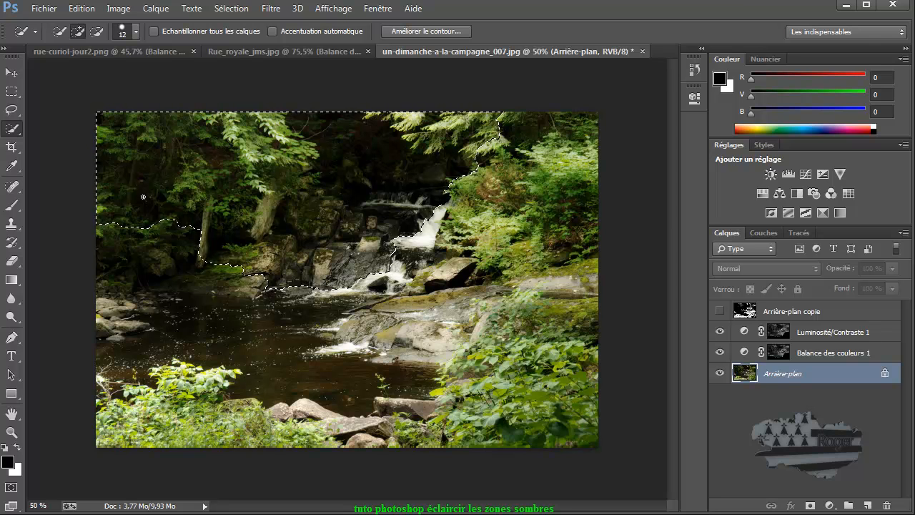
pyautogui.moveTo(162, 266)
pyautogui.mouseDown()
pyautogui.moveTo(224, 332)
pyautogui.moveTo(281, 318)
pyautogui.mouseUp()
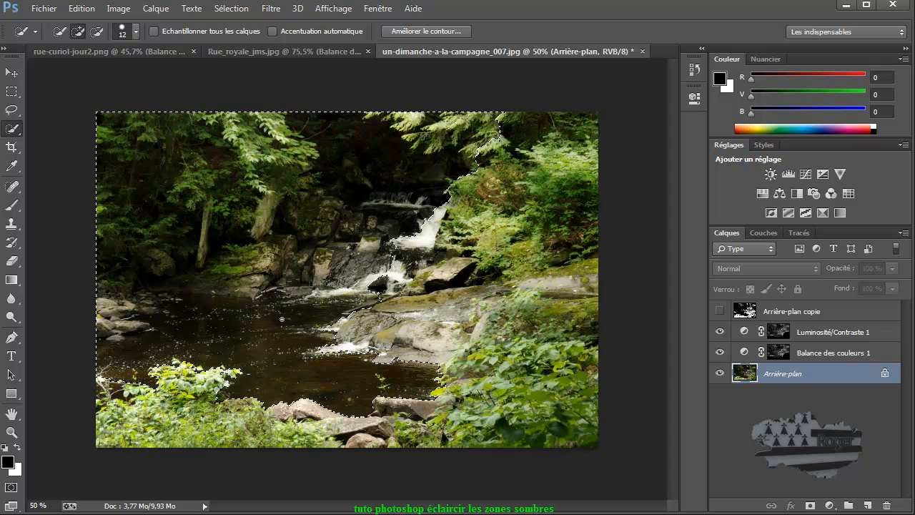
# Subtract the lower pool, the rocks and water around the cascade, and the bright upper foliage from the selection with the Lasso tool.
pyautogui.click(11, 110)
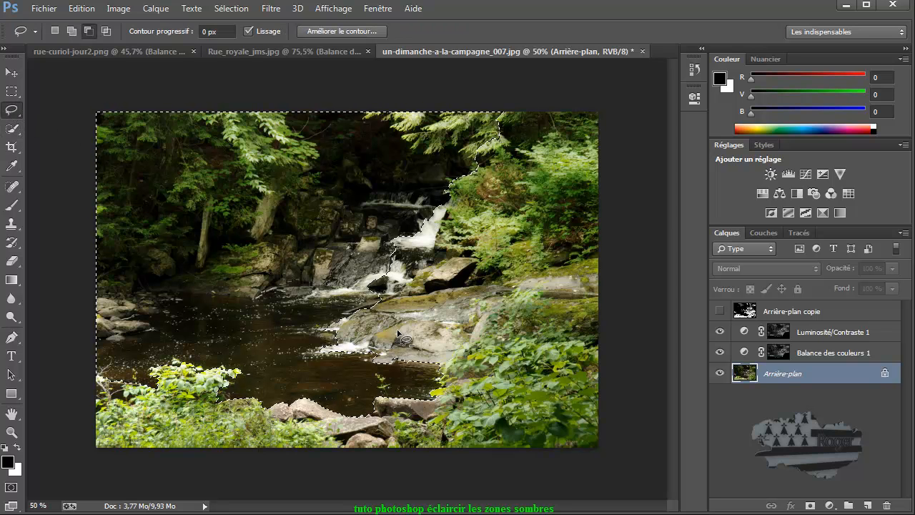
pyautogui.moveTo(290, 370)
pyautogui.mouseDown()
pyautogui.moveTo(225, 391)
pyautogui.moveTo(208, 409)
pyautogui.moveTo(250, 438)
pyautogui.moveTo(354, 452)
pyautogui.moveTo(504, 411)
pyautogui.moveTo(508, 333)
pyautogui.mouseUp()
pyautogui.moveTo(448, 238)
pyautogui.mouseDown()
pyautogui.moveTo(331, 247)
pyautogui.moveTo(304, 270)
pyautogui.moveTo(317, 302)
pyautogui.moveTo(355, 318)
pyautogui.moveTo(442, 311)
pyautogui.moveTo(498, 269)
pyautogui.mouseUp()
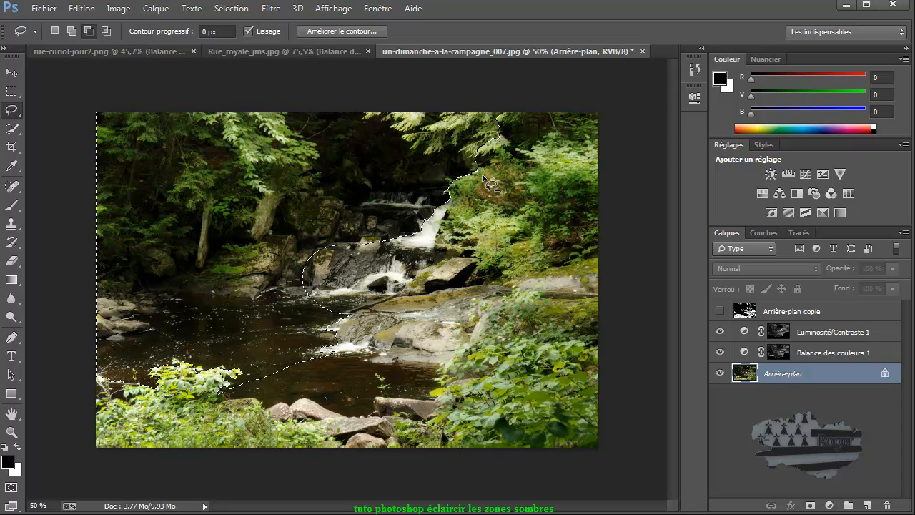
pyautogui.moveTo(481, 167)
pyautogui.mouseDown()
pyautogui.moveTo(411, 148)
pyautogui.moveTo(367, 107)
pyautogui.moveTo(582, 113)
pyautogui.moveTo(507, 154)
pyautogui.mouseUp()
pyautogui.moveTo(278, 106)
pyautogui.mouseDown()
pyautogui.moveTo(300, 139)
pyautogui.moveTo(292, 156)
pyautogui.moveTo(219, 137)
pyautogui.moveTo(209, 106)
pyautogui.moveTo(270, 98)
pyautogui.moveTo(270, 88)
pyautogui.mouseUp()
pyautogui.click(770, 175)
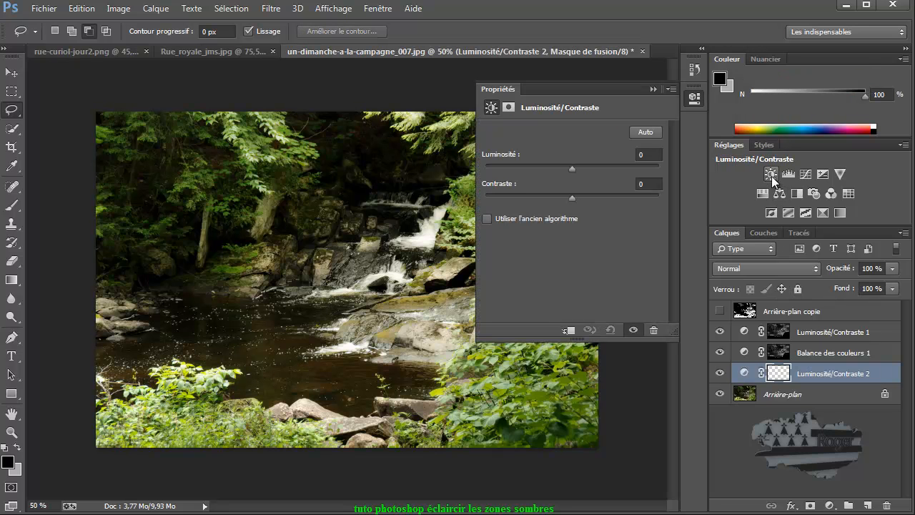
pyautogui.moveTo(571, 170); pyautogui.dragTo(607, 172)
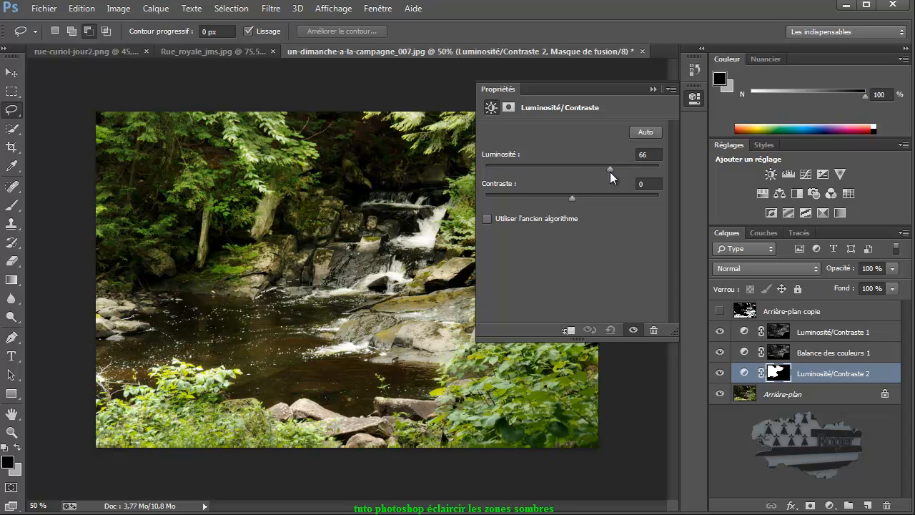
pyautogui.moveTo(610, 172)
pyautogui.mouseDown()
pyautogui.moveTo(588, 170)
pyautogui.moveTo(600, 170)
pyautogui.mouseUp()
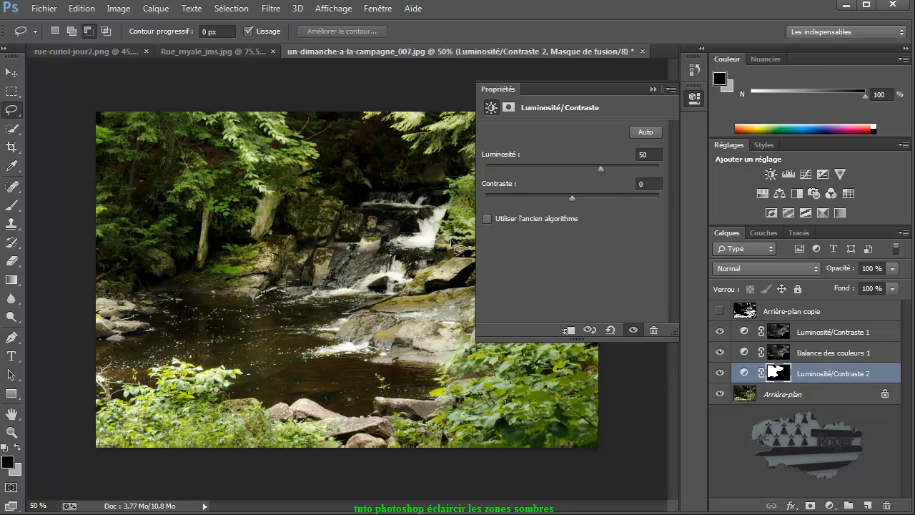
pyautogui.click(81, 10)
pyautogui.click(97, 51)
pyautogui.click(81, 10)
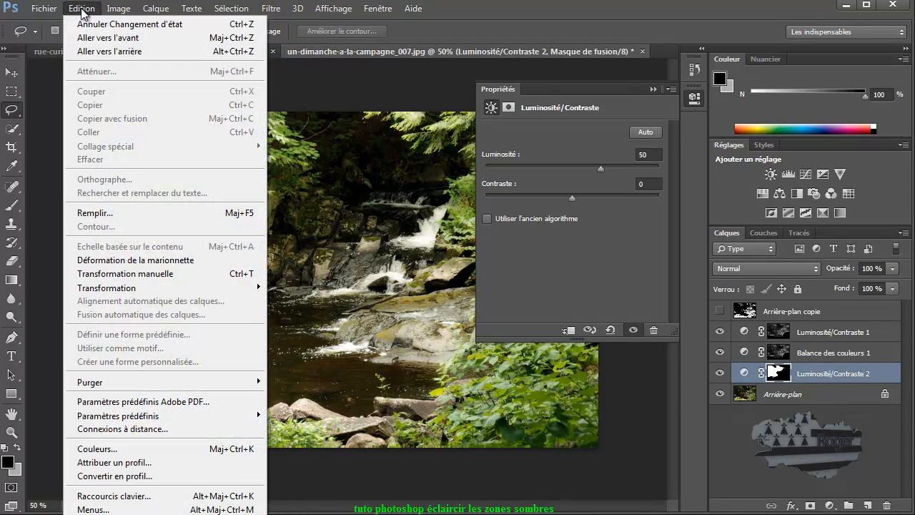
pyautogui.click(90, 51)
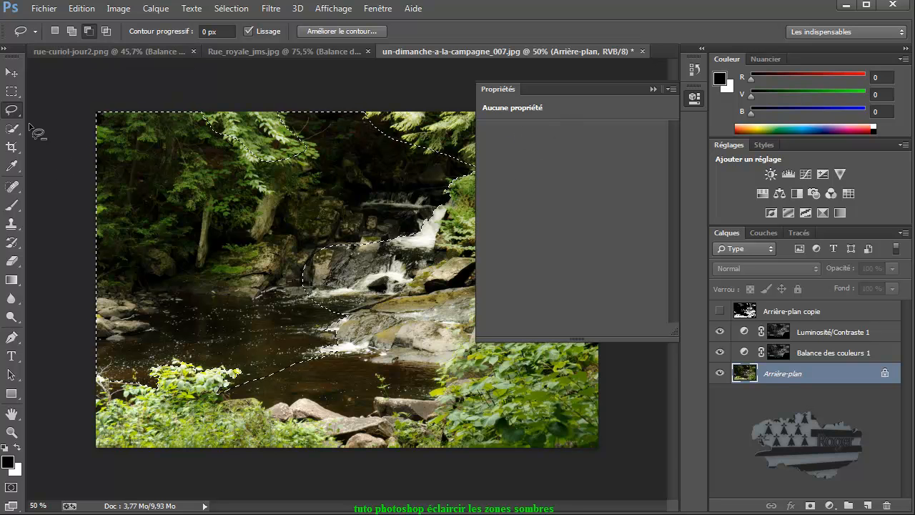
# Add the lower part of the pool back to the selection and brighten it with a Luminosité/Contraste adjustment layer at brightness 93.
pyautogui.click(72, 32)
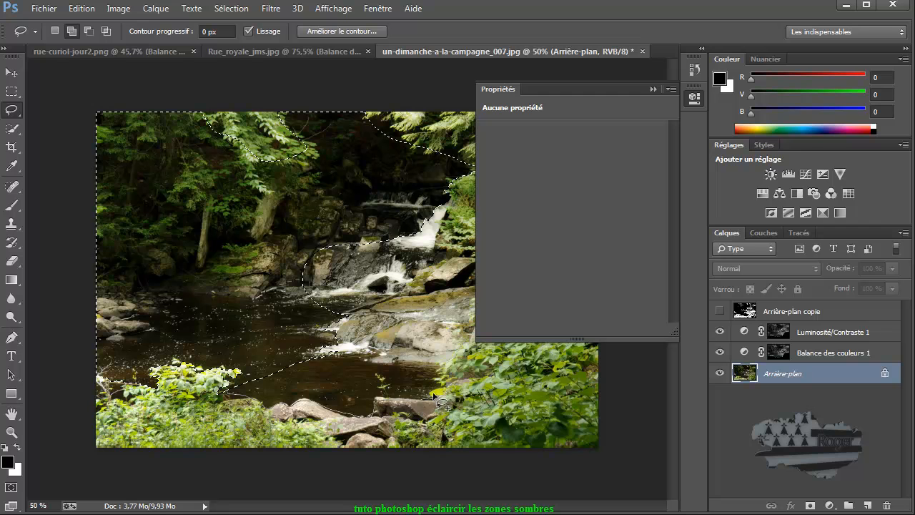
pyautogui.moveTo(336, 344)
pyautogui.mouseDown()
pyautogui.moveTo(271, 342)
pyautogui.moveTo(232, 391)
pyautogui.mouseUp()
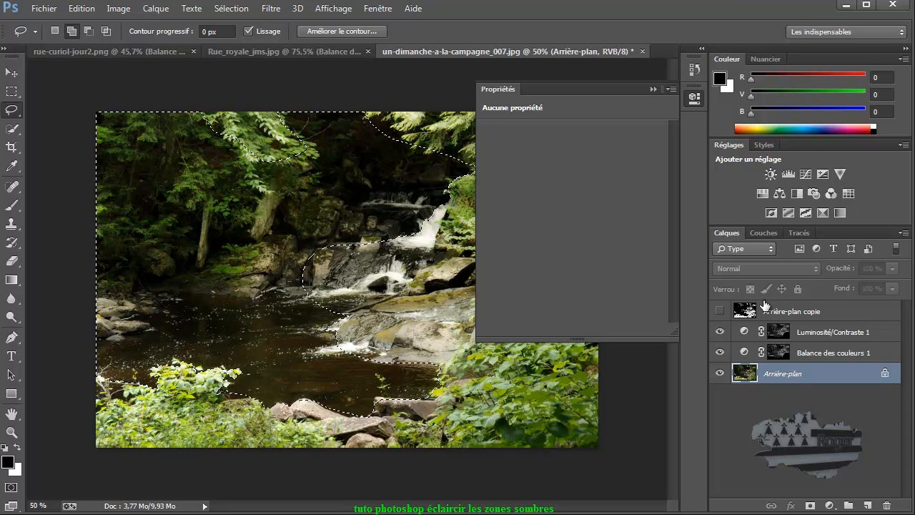
pyautogui.click(770, 174)
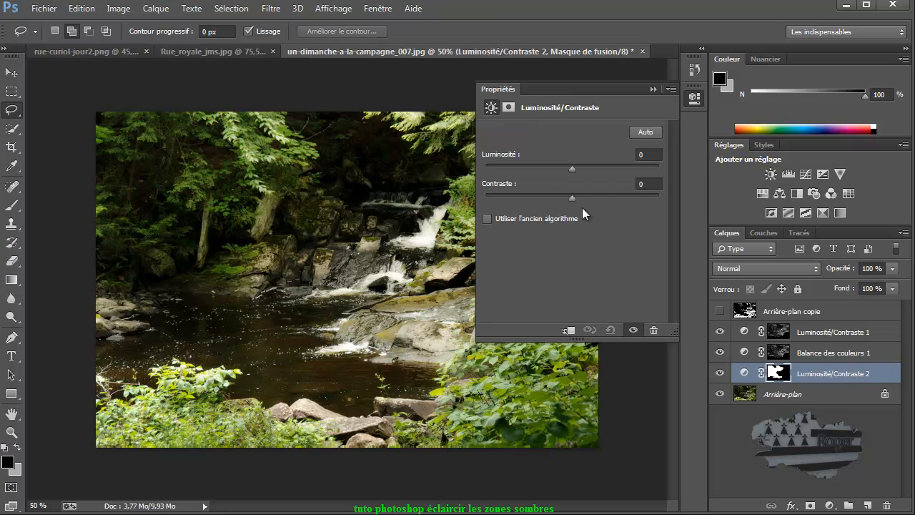
pyautogui.moveTo(574, 166); pyautogui.dragTo(612, 172)
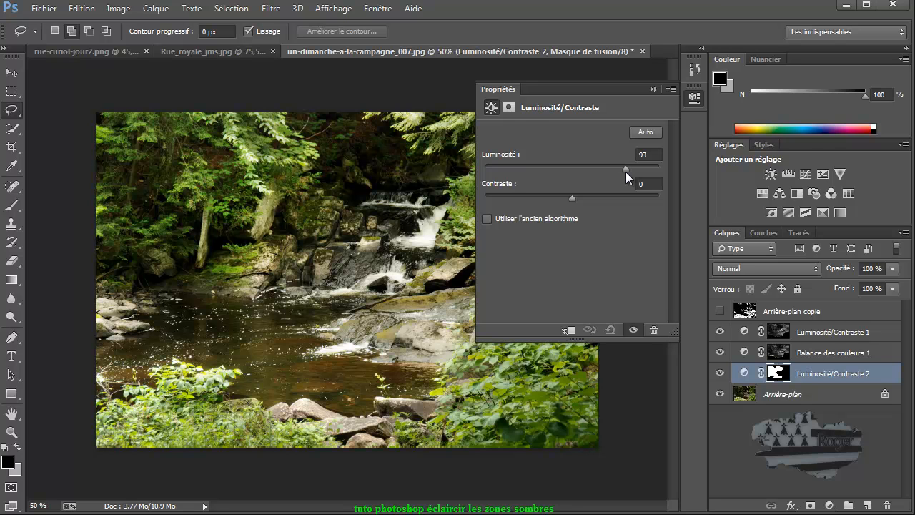
# Feather the Luminosité/Contraste 2 mask by 8.3 px and collapse its properties.
pyautogui.click(508, 107)
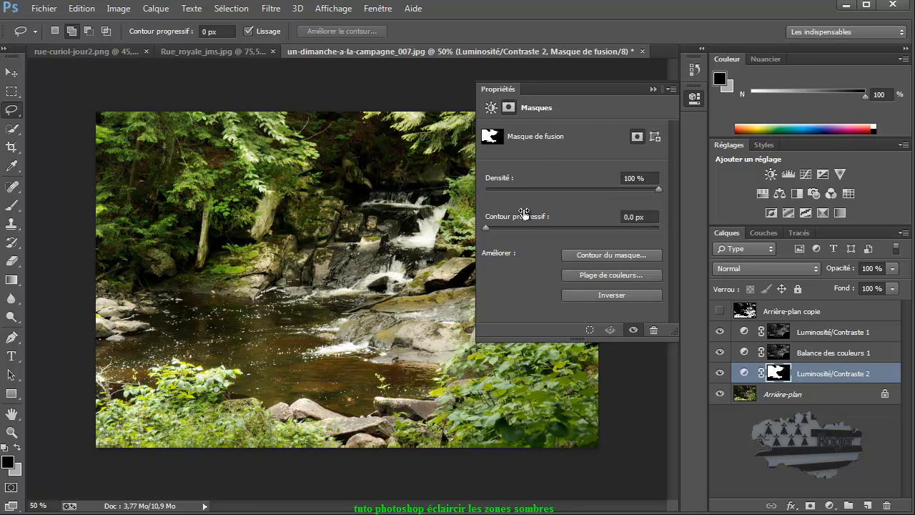
pyautogui.click(486, 227)
pyautogui.moveTo(524, 230); pyautogui.dragTo(547, 233)
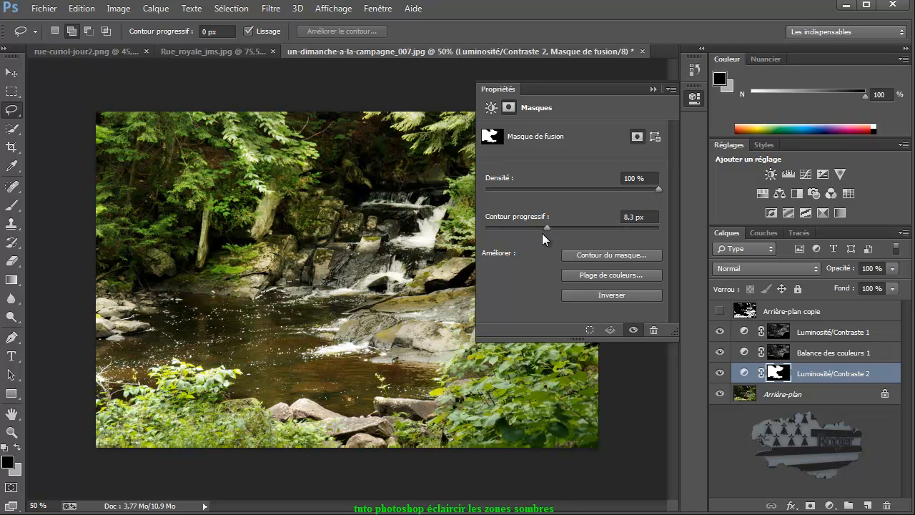
pyautogui.click(652, 88)
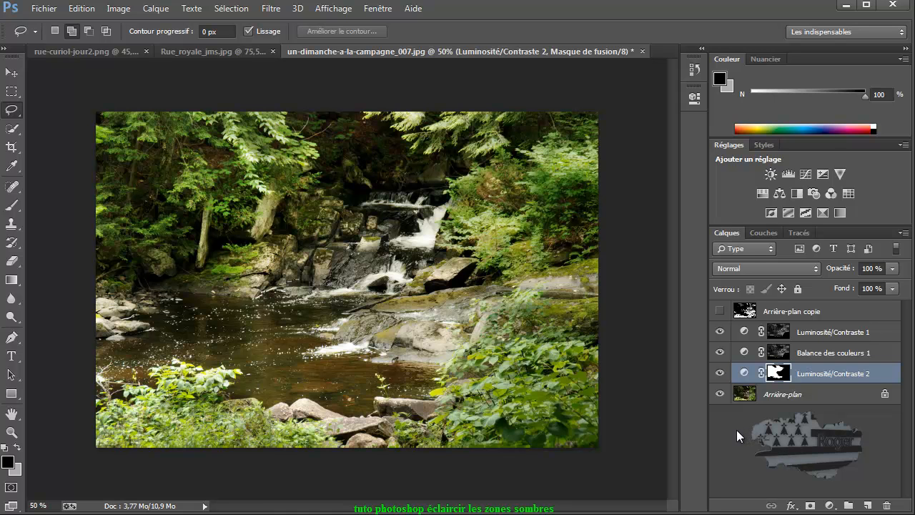
# Compare the forest photo before and after all three adjustments by repeatedly hiding and showing every layer except Arrière-plan.
pyautogui.keyDown('alt'); pyautogui.click(719, 394); pyautogui.keyUp('alt')
pyautogui.keyDown('alt'); pyautogui.click(719, 394); pyautogui.keyUp('alt')
pyautogui.keyDown('alt'); pyautogui.click(718, 395); pyautogui.keyUp('alt')
pyautogui.keyDown('alt'); pyautogui.click(719, 395); pyautogui.keyUp('alt')
pyautogui.keyDown('alt'); pyautogui.click(719, 395); pyautogui.keyUp('alt')
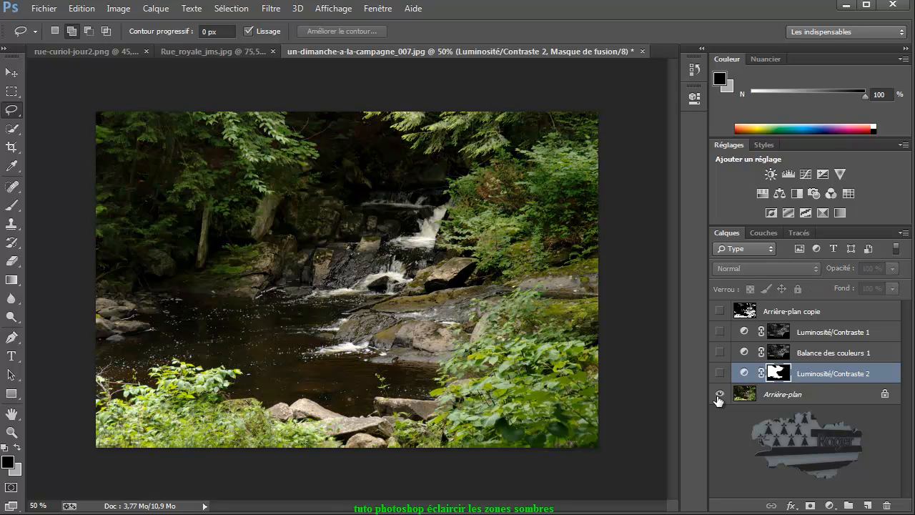
pyautogui.keyDown('alt'); pyautogui.click(719, 396); pyautogui.keyUp('alt')
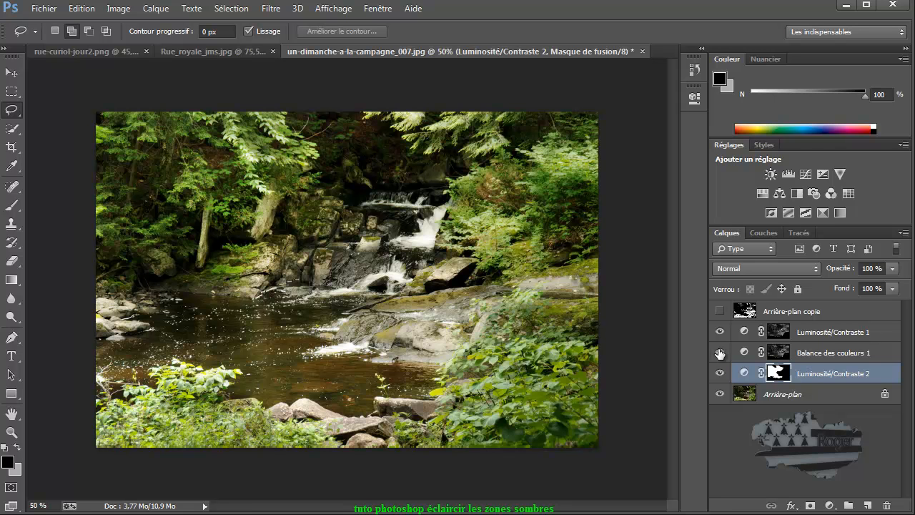
pyautogui.keyDown('alt'); pyautogui.click(719, 395); pyautogui.keyUp('alt')
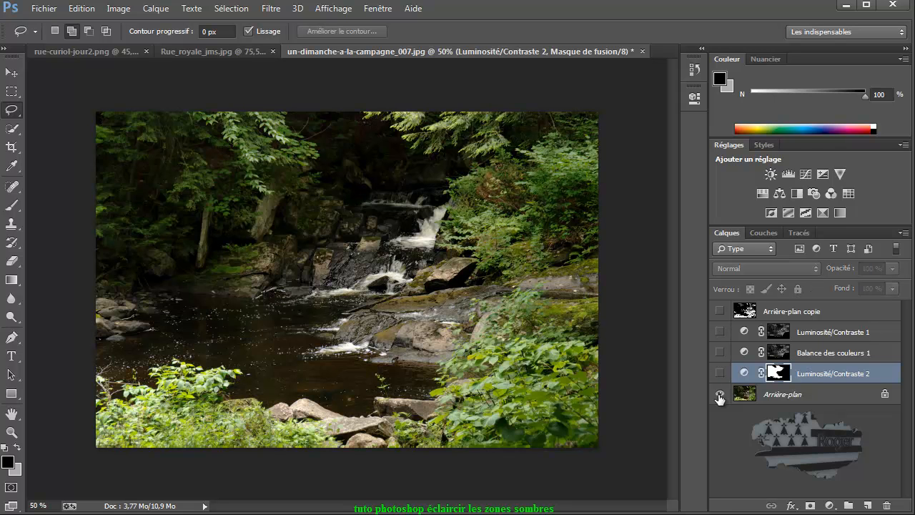
pyautogui.keyDown('alt'); pyautogui.click(719, 396); pyautogui.keyUp('alt')
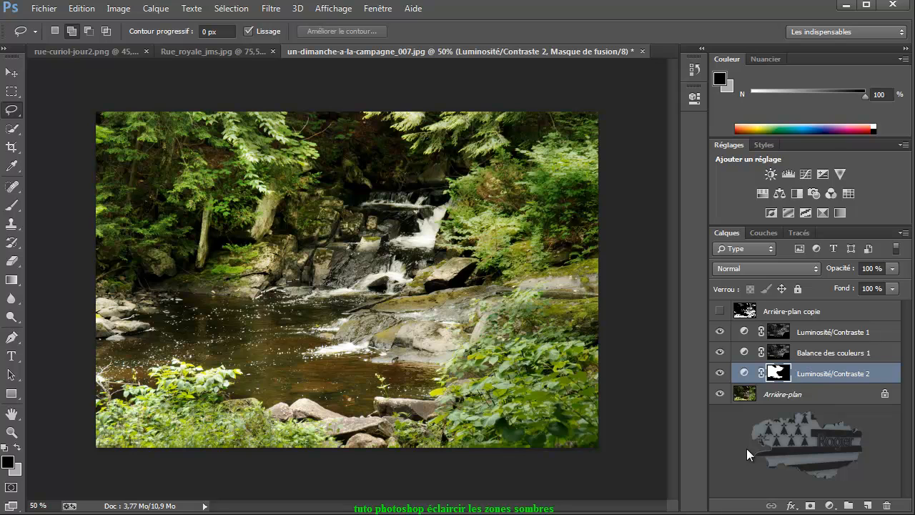